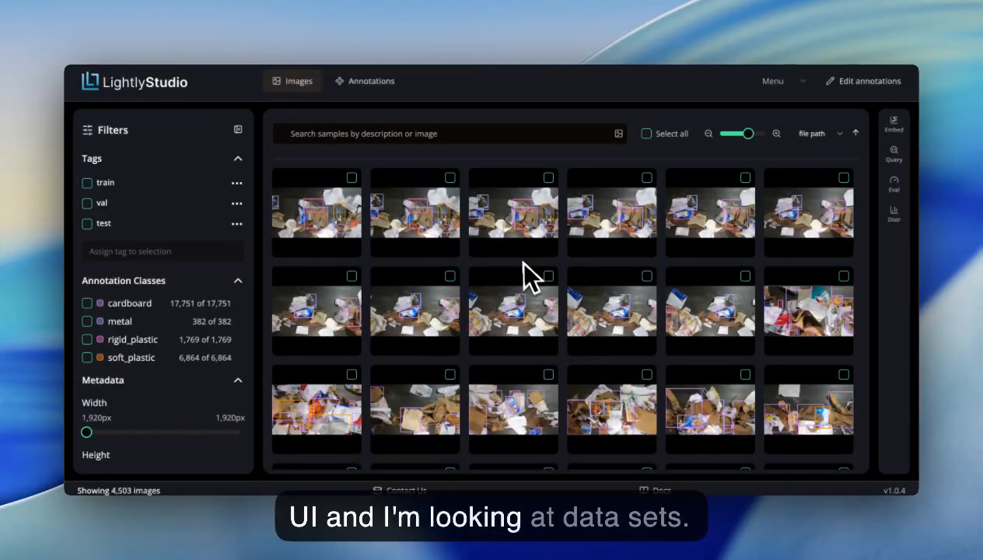
Enlarge the thumbnails in the image grid and browse through the dataset samples
scroll(526, 279, down, 5)
scroll(608, 237, up, 5)
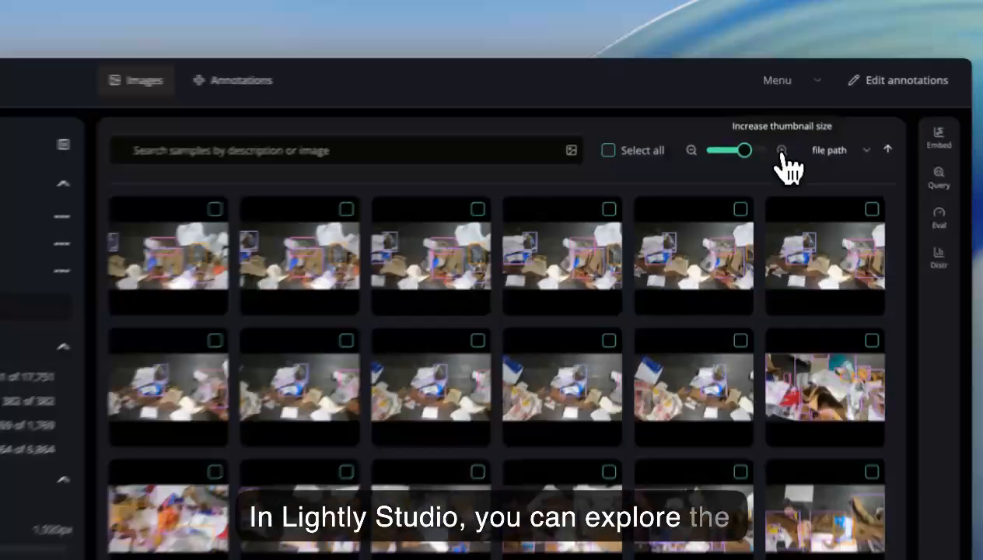
click(776, 134)
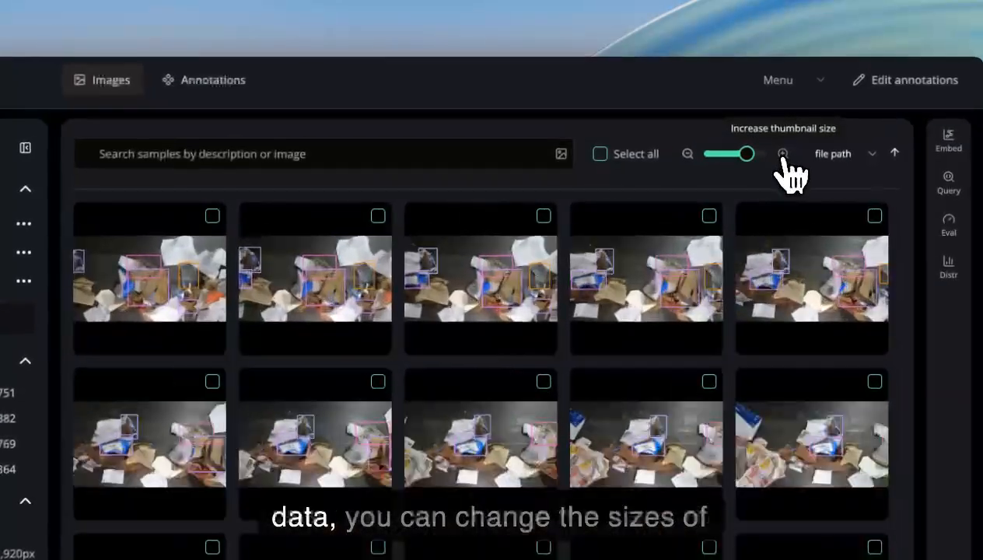
click(776, 134)
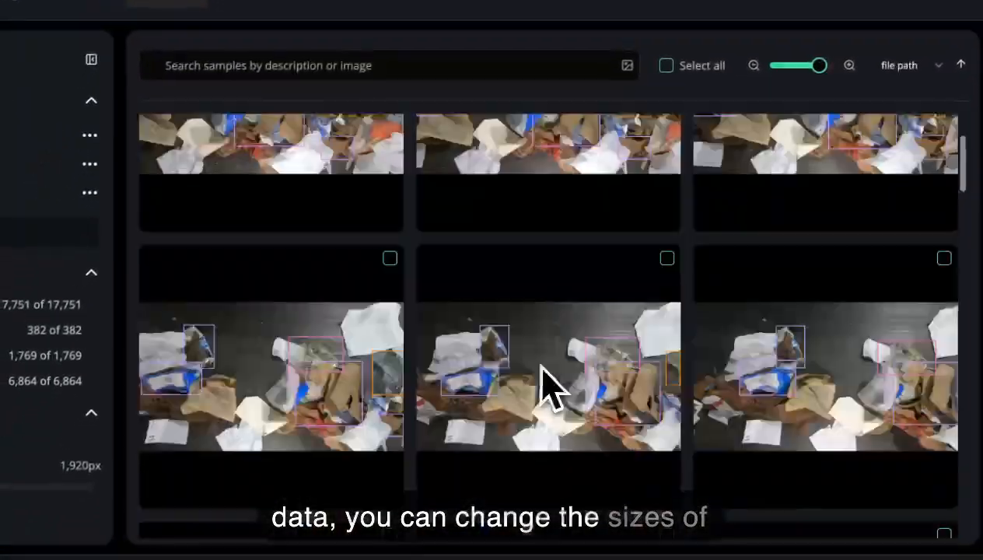
scroll(551, 385, down, 1)
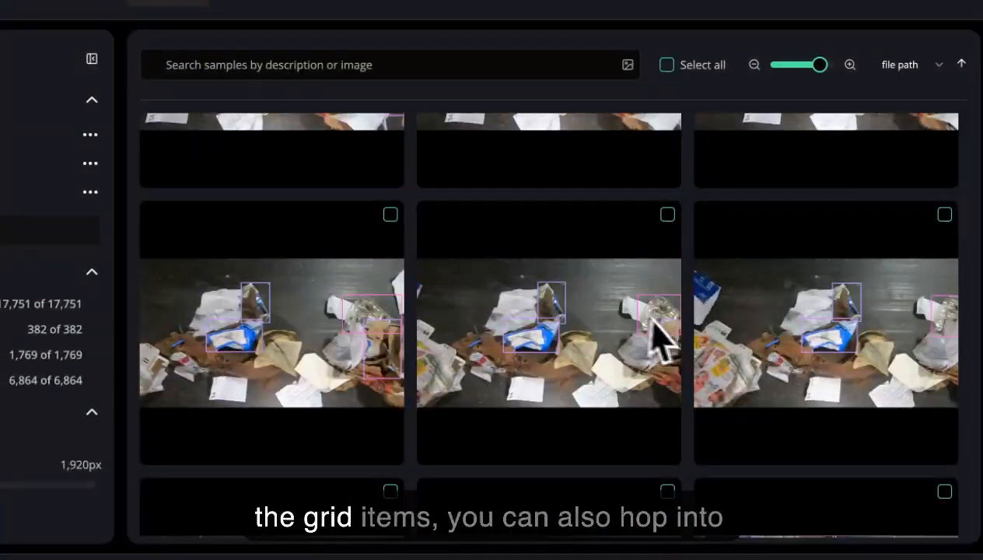
scroll(658, 336, up, 2)
Open the first sample and review its annotations, sample details and metadata
click(313, 193)
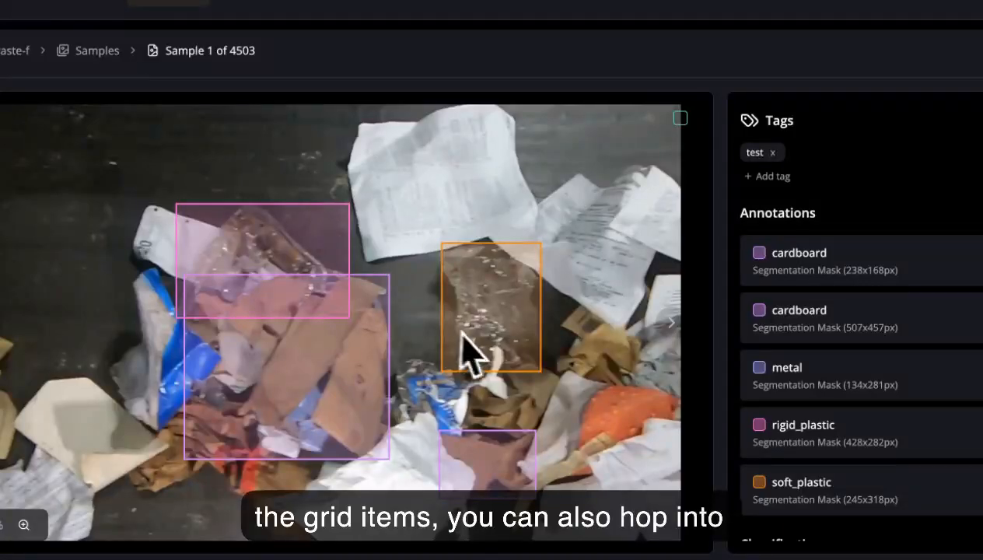
scroll(424, 321, down, 3)
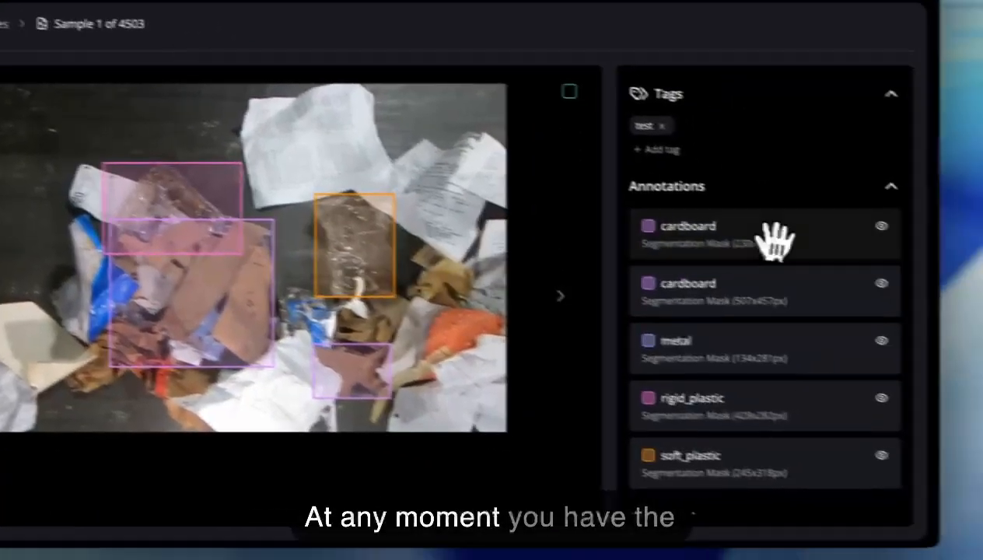
scroll(887, 296, down, 2)
scroll(779, 318, up, 3)
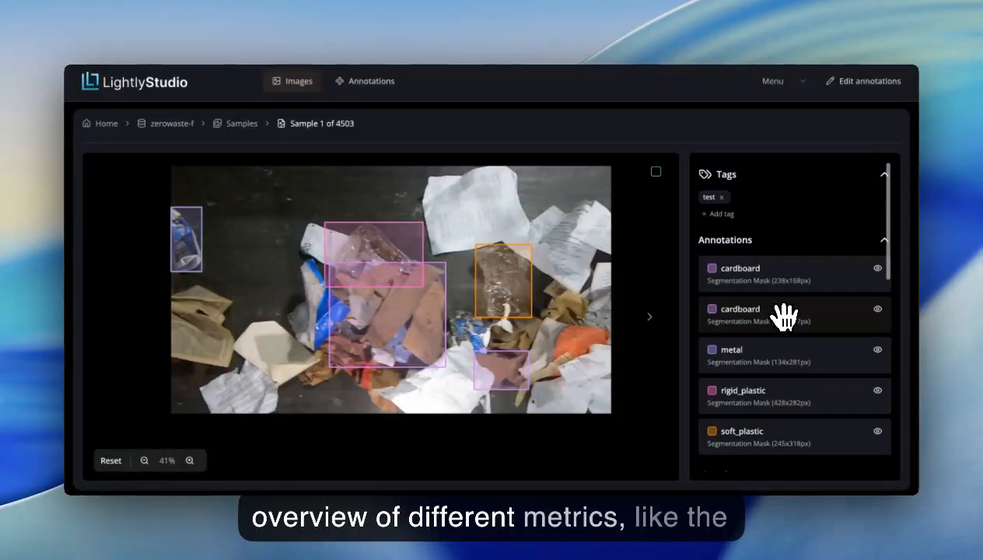
scroll(780, 378, down, 5)
scroll(778, 387, up, 1)
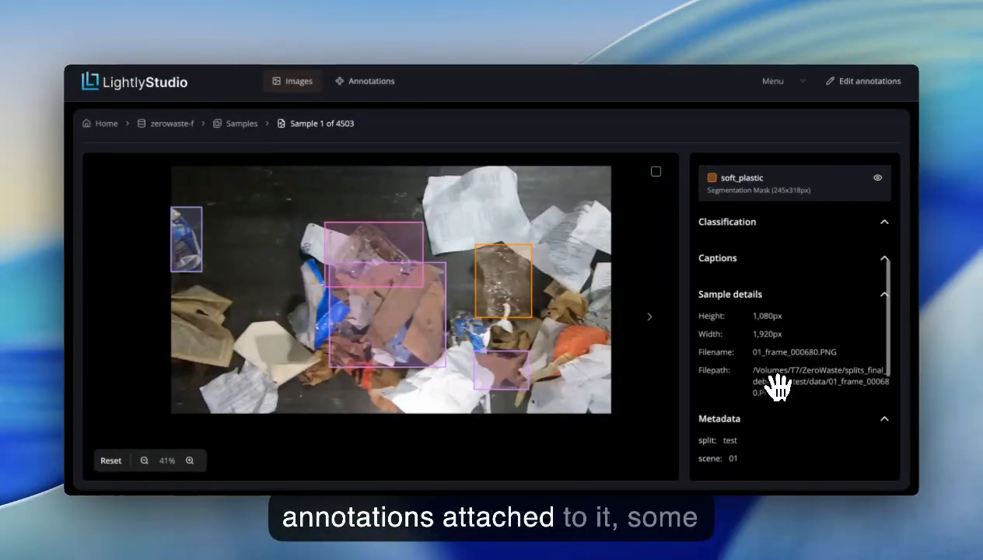
scroll(775, 329, up, 5)
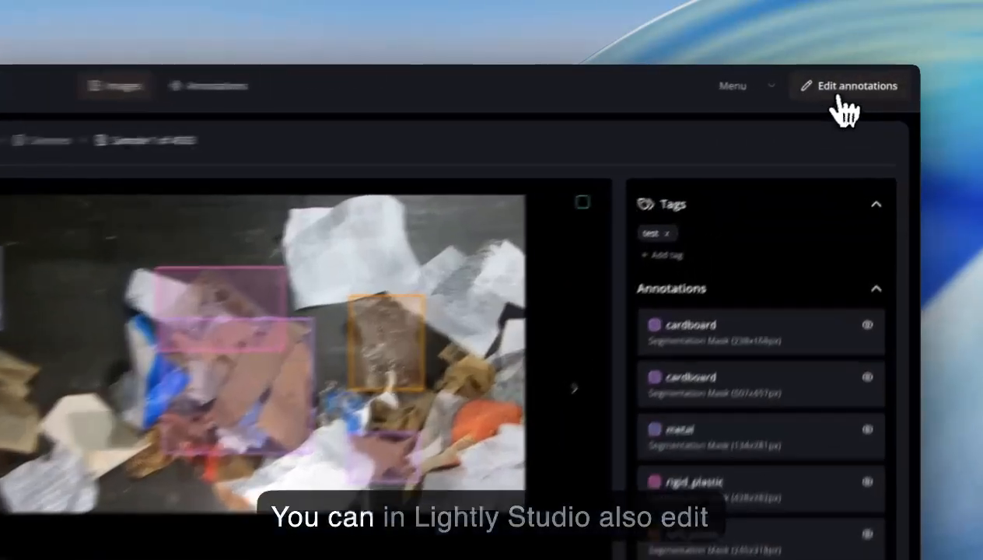
Try repositioning the soft_plastic annotation in edit mode, undo the change and finish editing
click(865, 82)
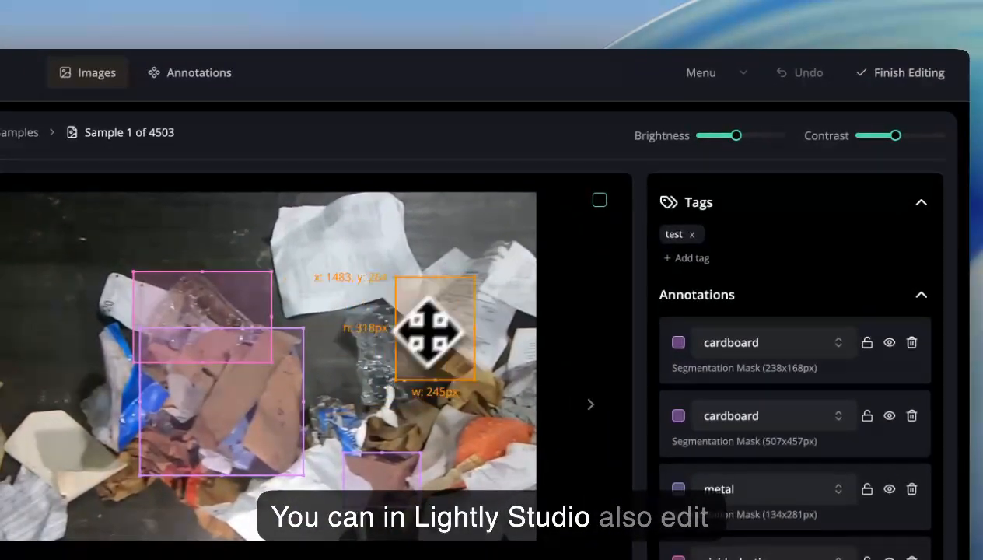
drag(428, 331, 382, 352)
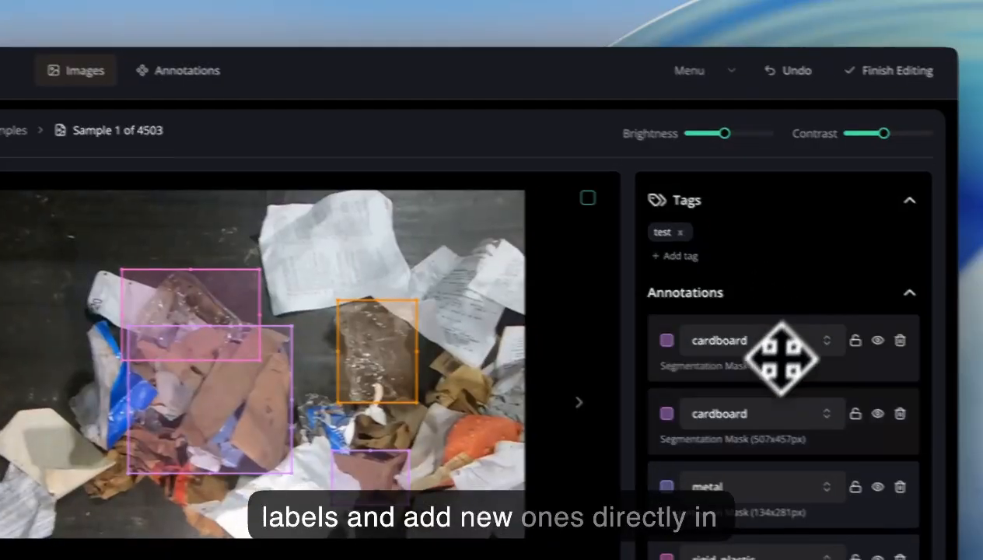
scroll(789, 393, down, 3)
scroll(790, 382, up, 2)
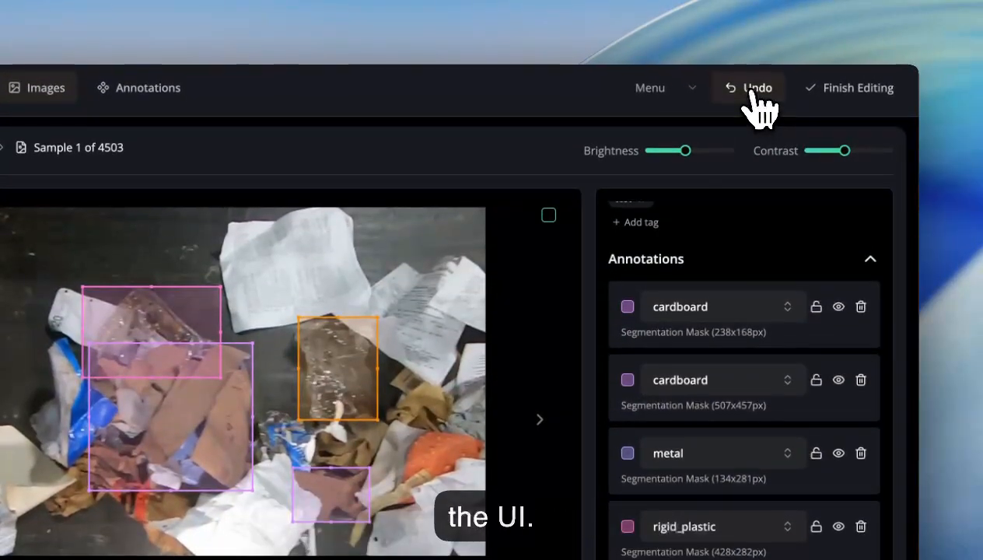
click(751, 87)
click(844, 90)
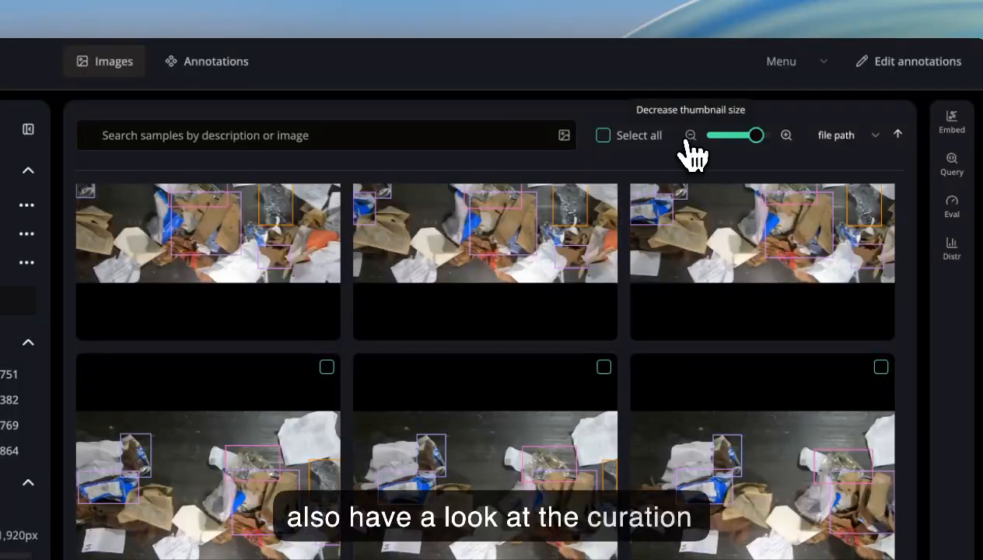
Reduce the thumbnail size in the image grid, and switch the train tag filter on and off again
click(689, 138)
scroll(552, 350, up, 2)
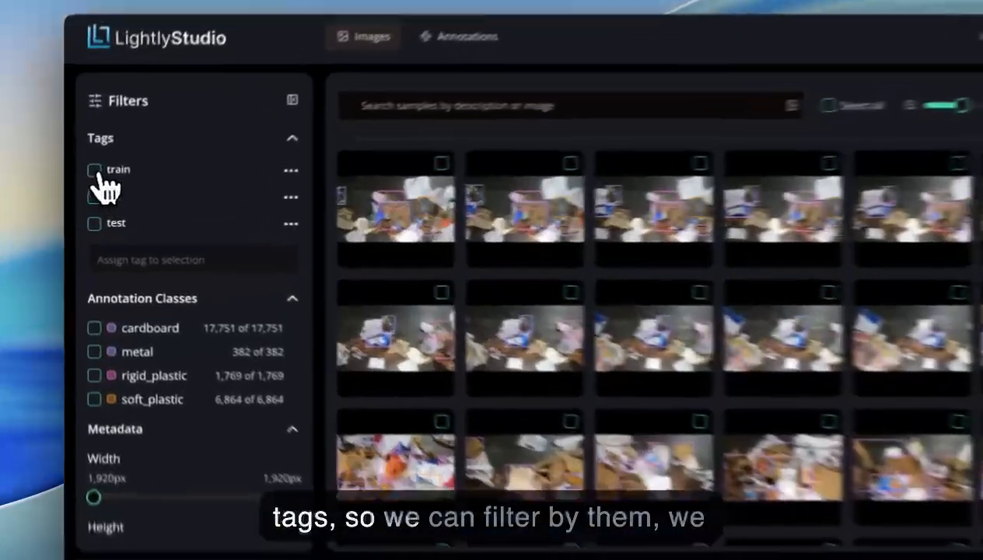
click(87, 183)
click(97, 168)
Look through the metadata filters and restrict Num Objects to the range 0–1
scroll(155, 233, down, 2)
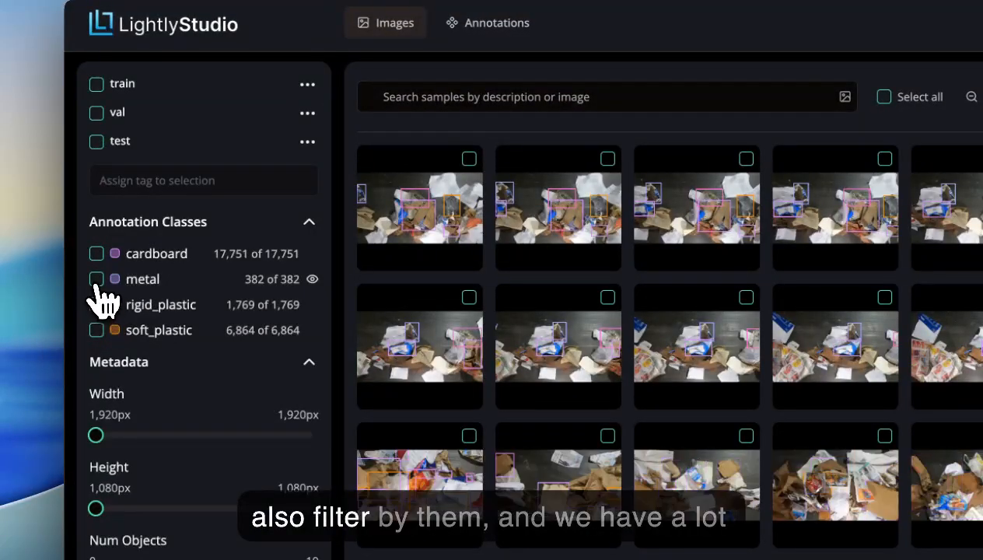
scroll(99, 303, down, 9)
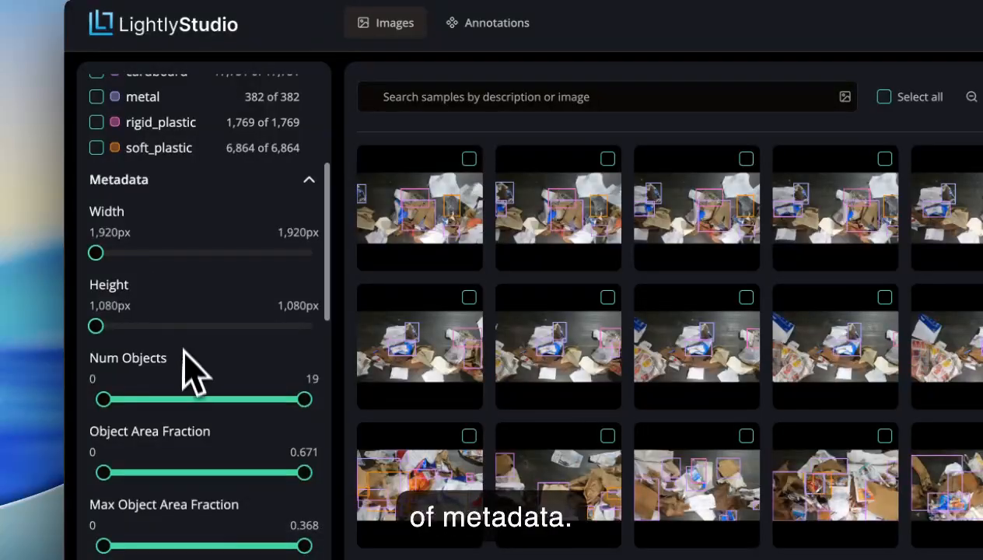
scroll(166, 329, down, 4)
scroll(176, 329, up, 5)
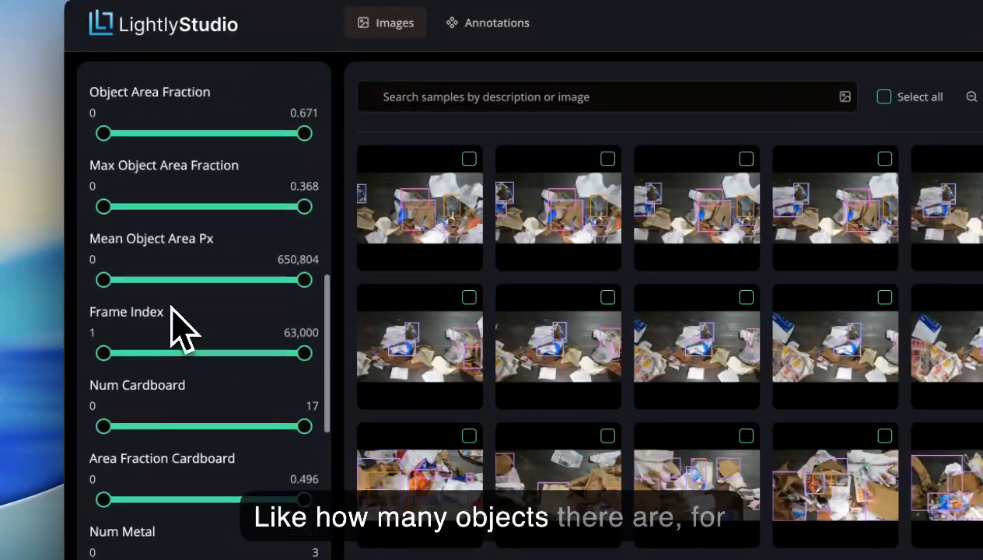
drag(305, 324, 167, 323)
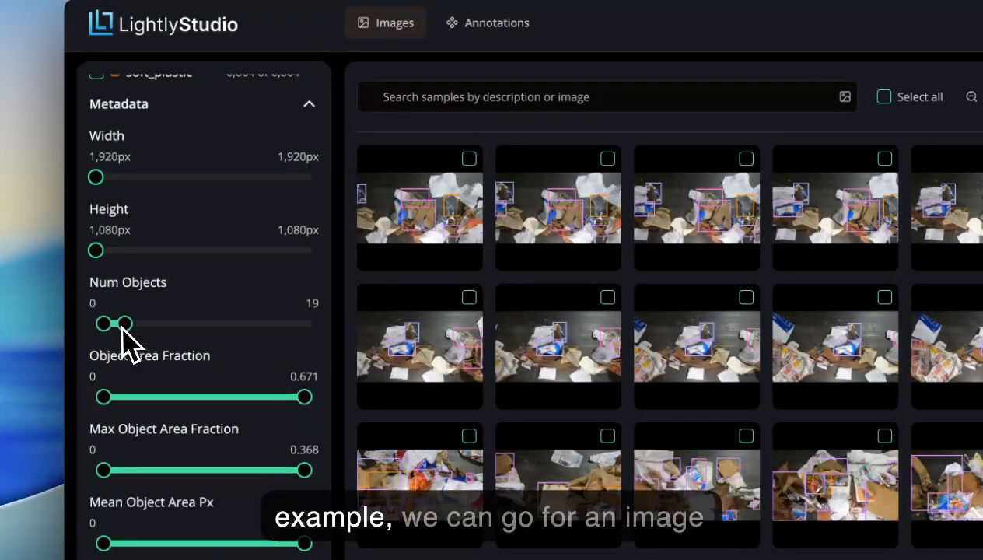
drag(113, 338, 111, 343)
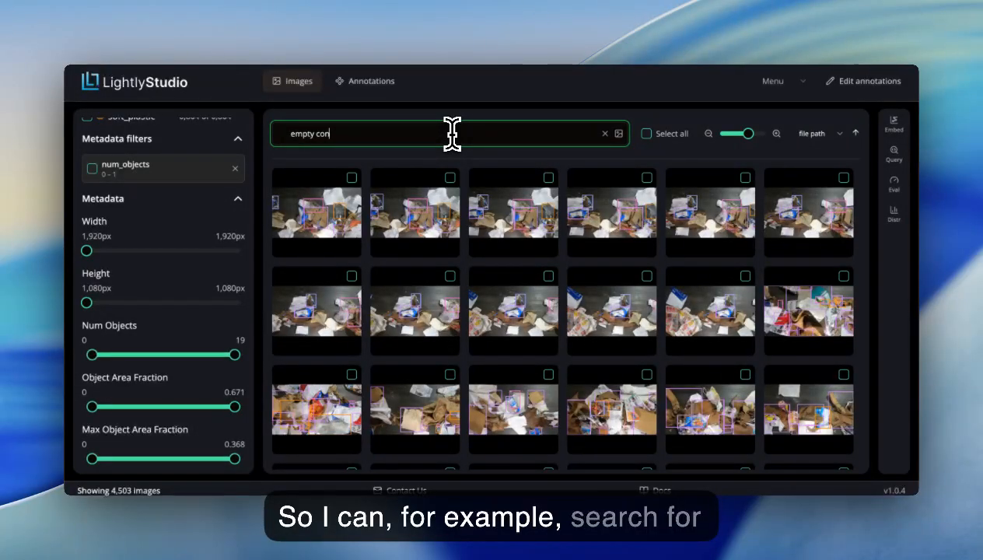
Search the samples by the description "empty conveyor belt" and browse the matching images
text(or belt)
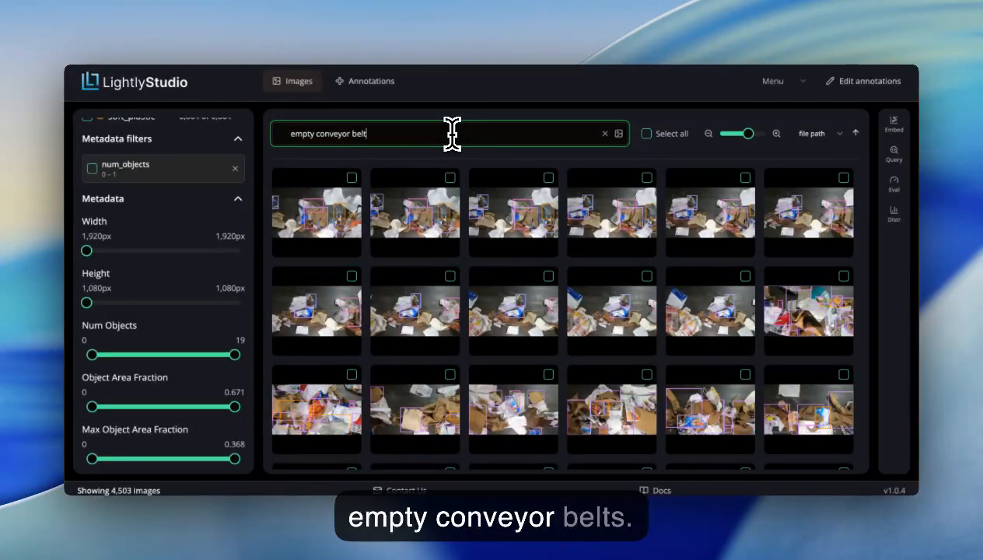
key(Return)
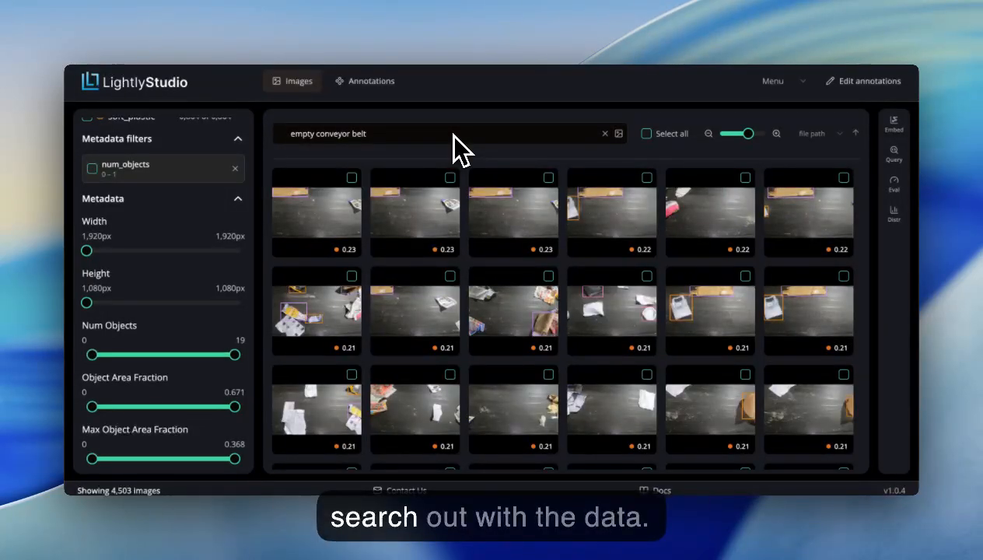
scroll(583, 265, down, 5)
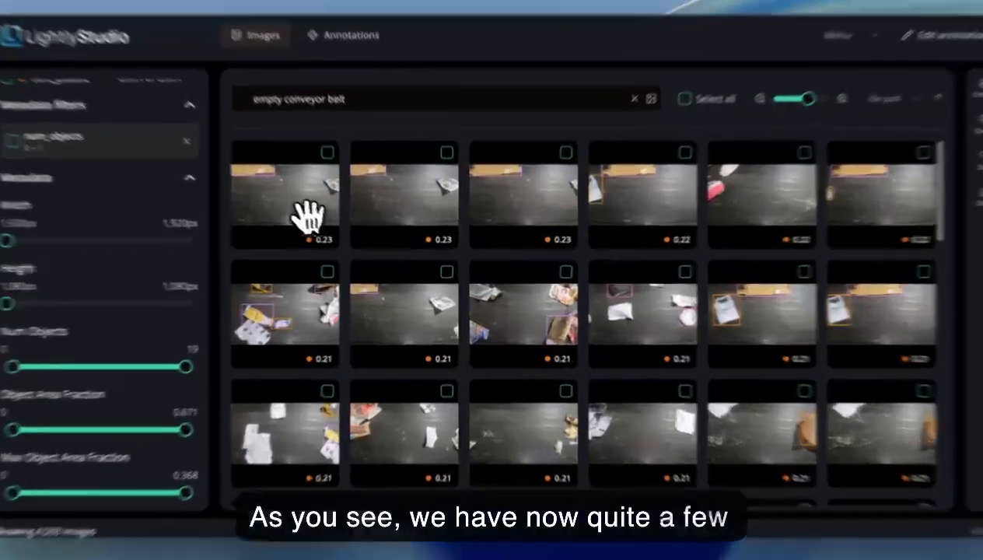
Select the first 48 images of the search results as one continuous range
click(311, 210)
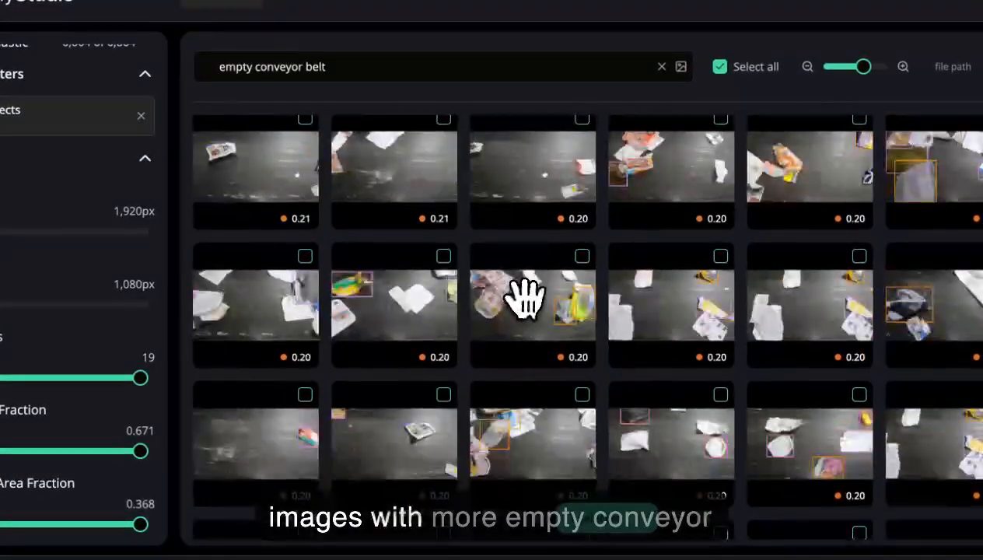
scroll(545, 303, down, 3)
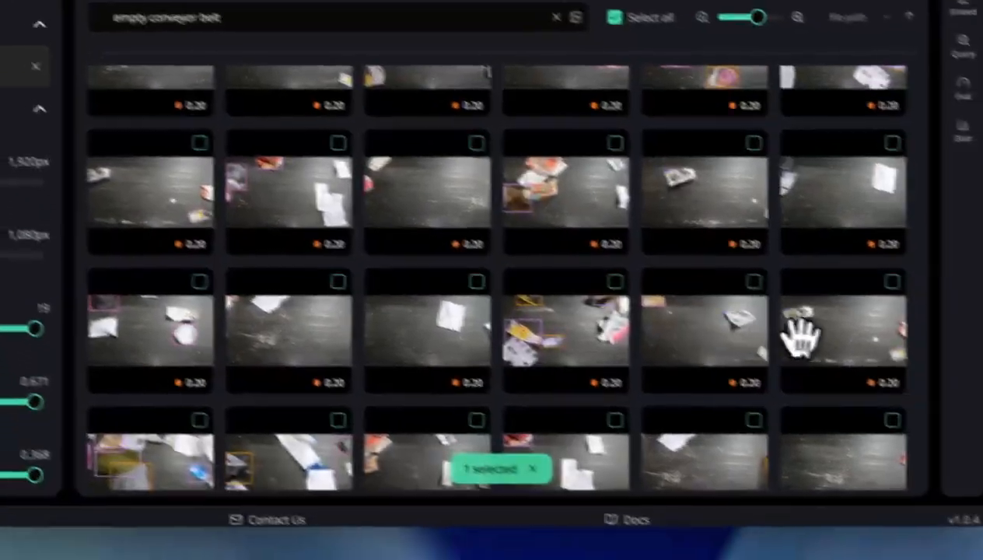
scroll(903, 385, up, 8)
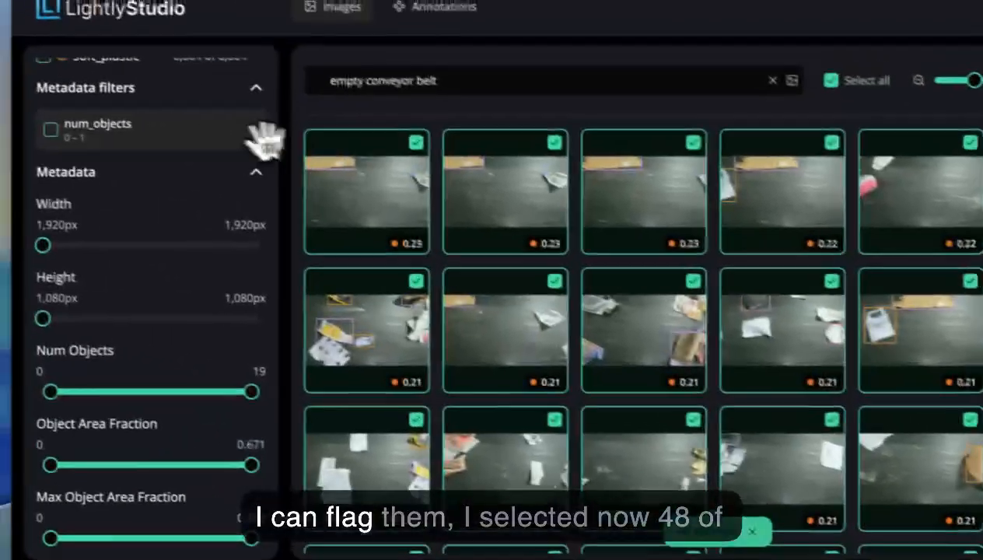
Assign a new tag for empty conveyor belts, with a name beginning "empty-conveyor", to the selected images
scroll(23, 69, up, 5)
click(305, 460)
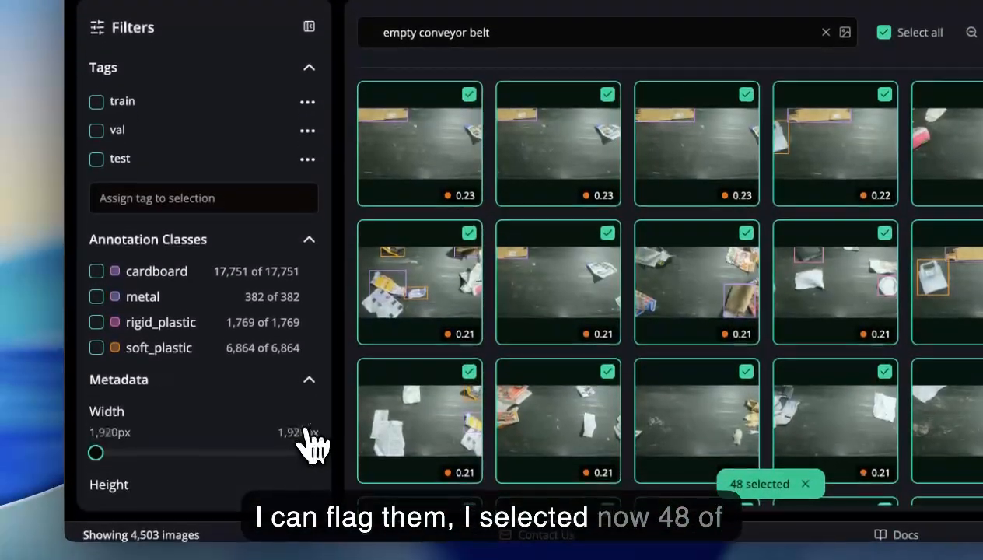
click(196, 198)
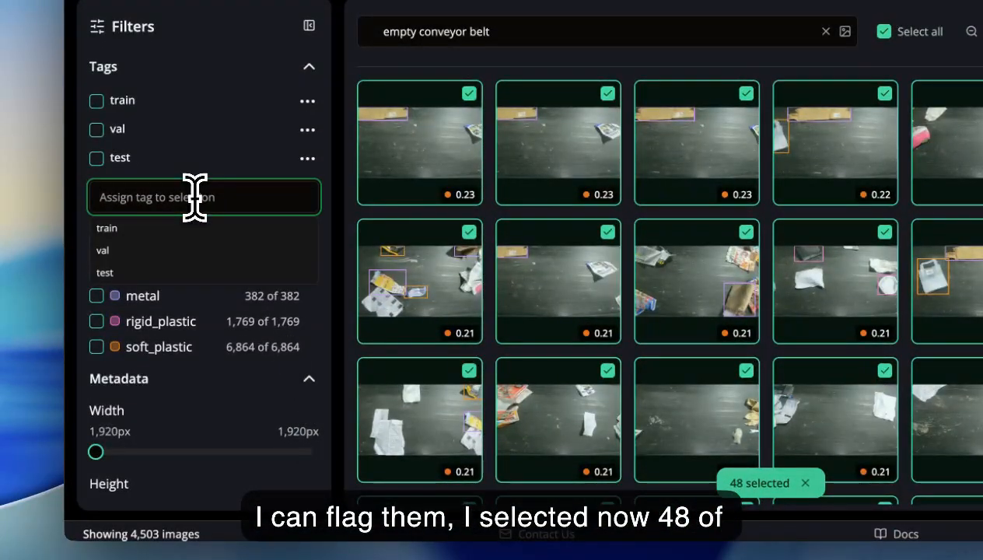
text(empty-conveyor)
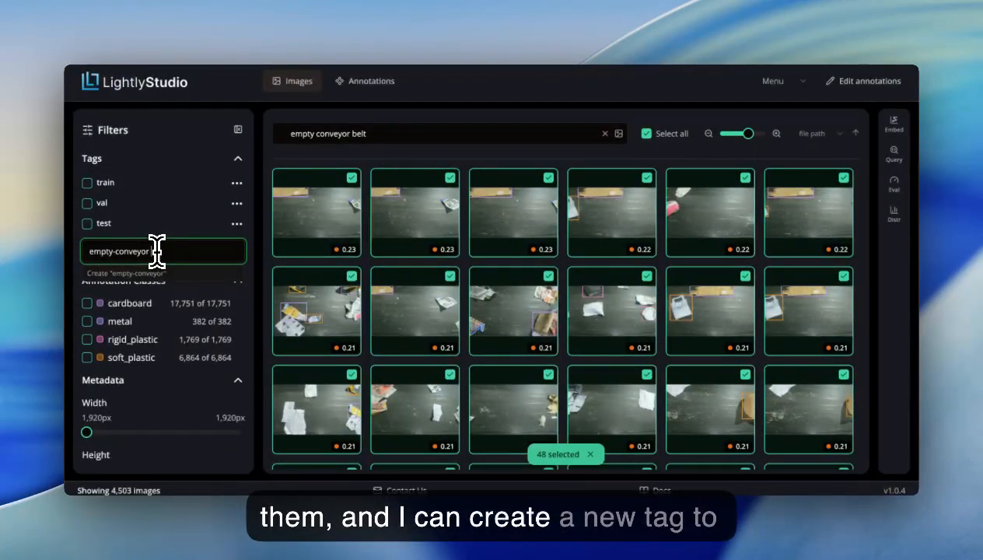
text(-eblt)
key(BackSpace)
key(BackSpace)
key(BackSpace)
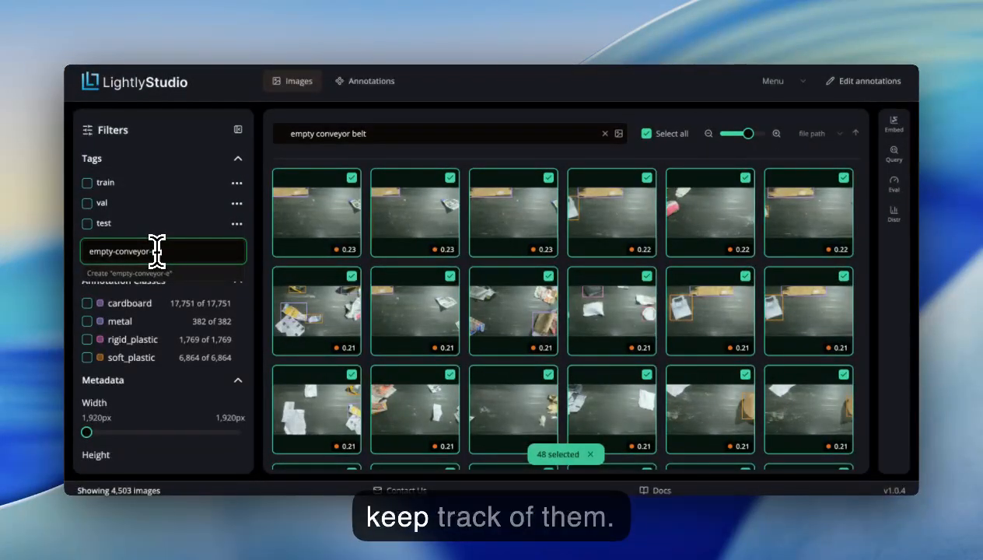
text(blt)
key(Return)
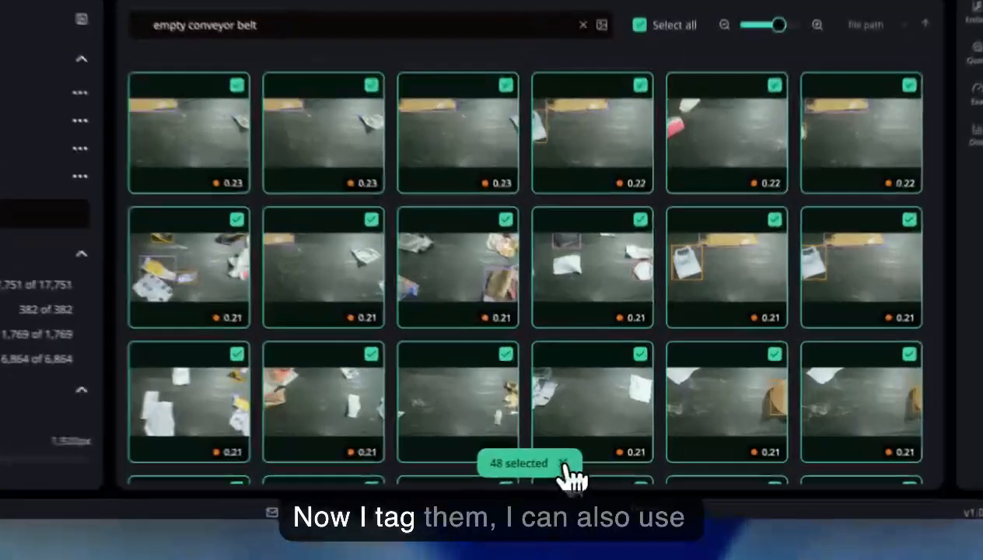
Clear the image selection and the text search to return to the full dataset
click(589, 454)
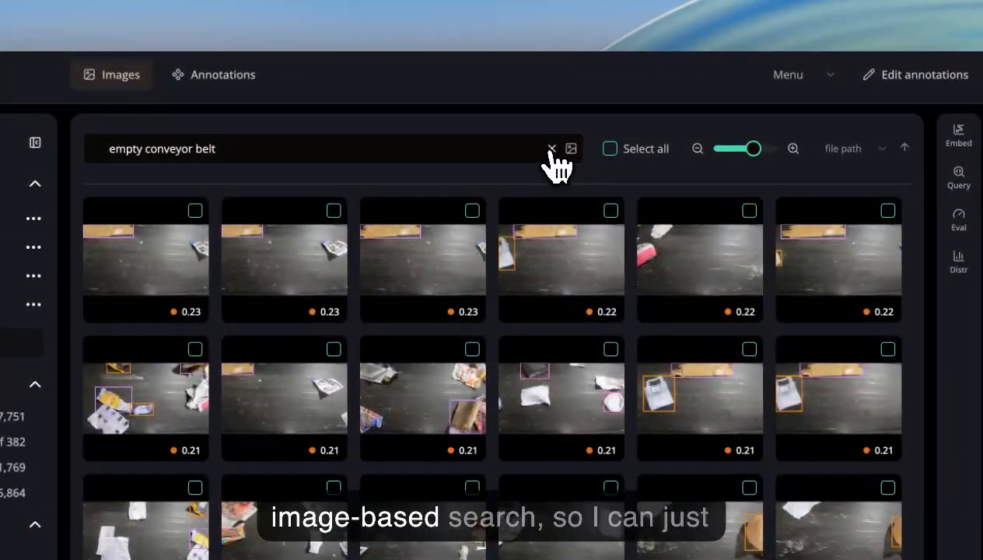
click(552, 148)
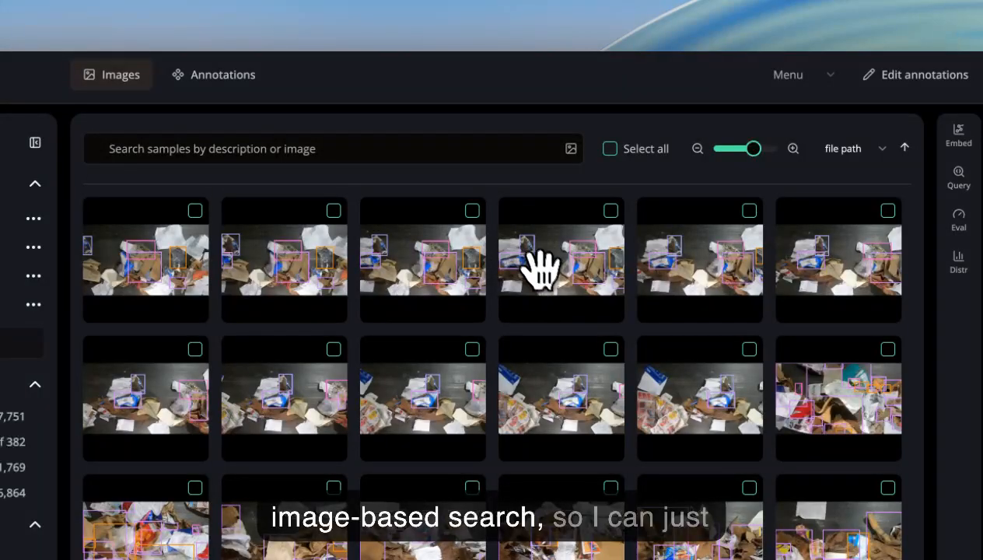
Run a similarity search using the third grid image, 01_frame_000700.PNG, as the query, and clear the search
drag(542, 287, 366, 142)
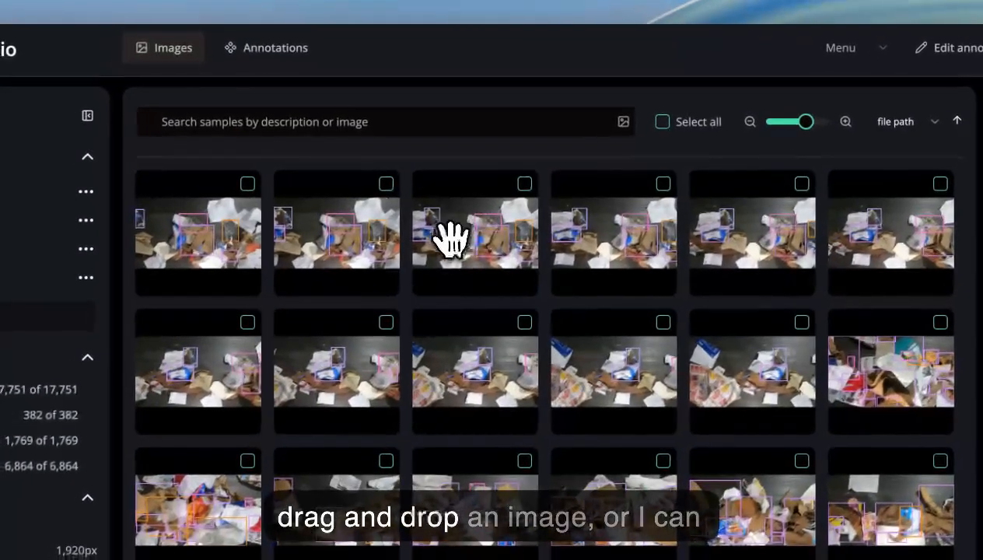
drag(450, 238, 315, 120)
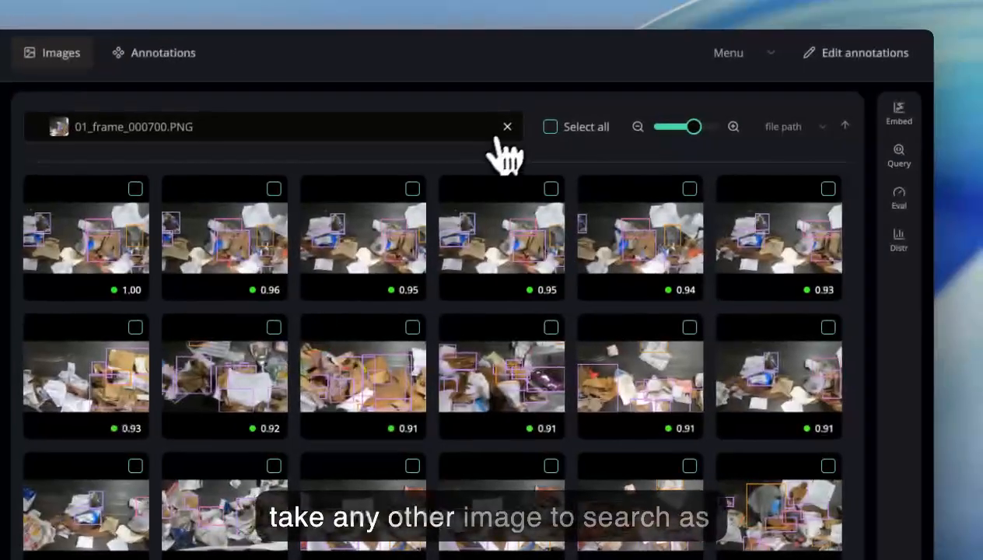
click(506, 127)
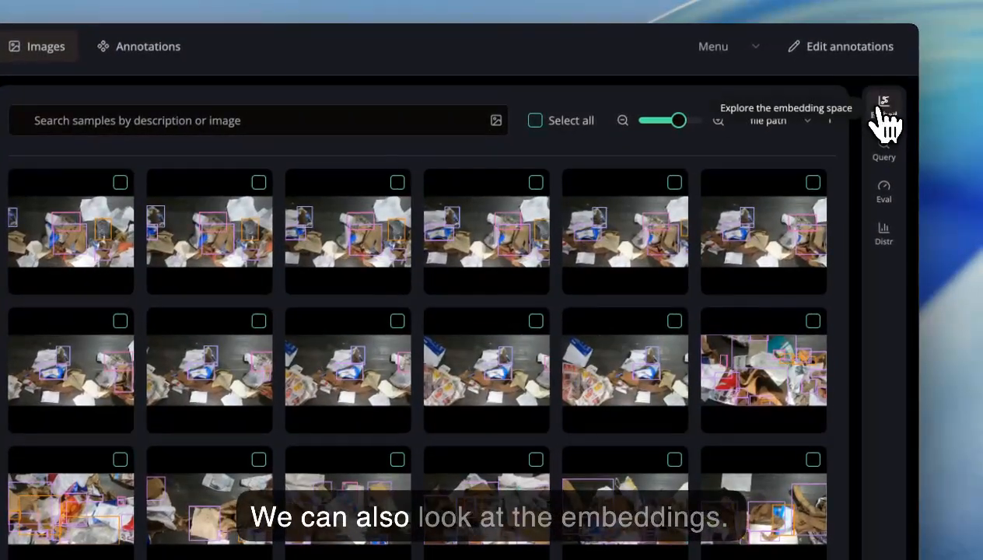
Show the embedding plot in a widened panel, filter it by the empty-conveyor-belt tag to locate those images, and clear the filter
click(898, 113)
drag(548, 350, 451, 344)
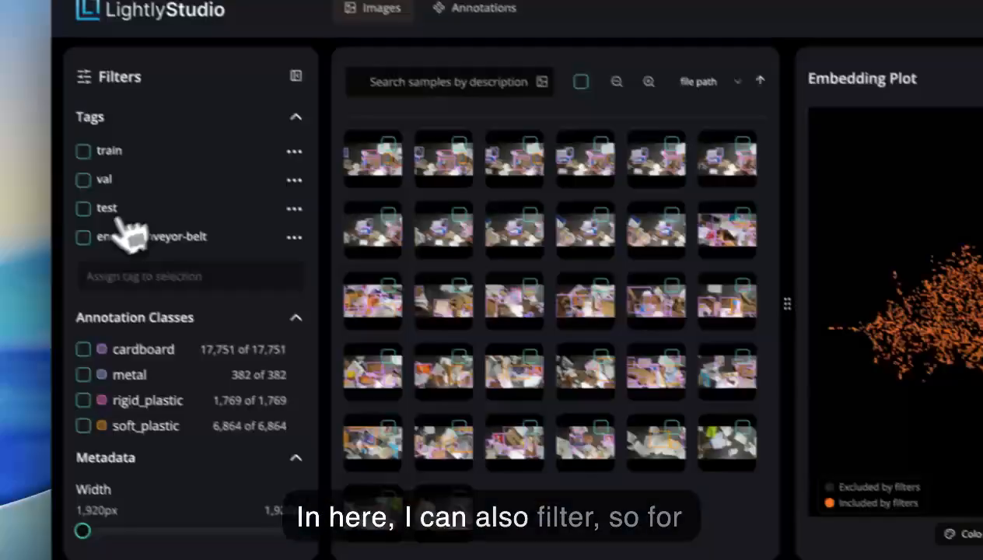
click(97, 246)
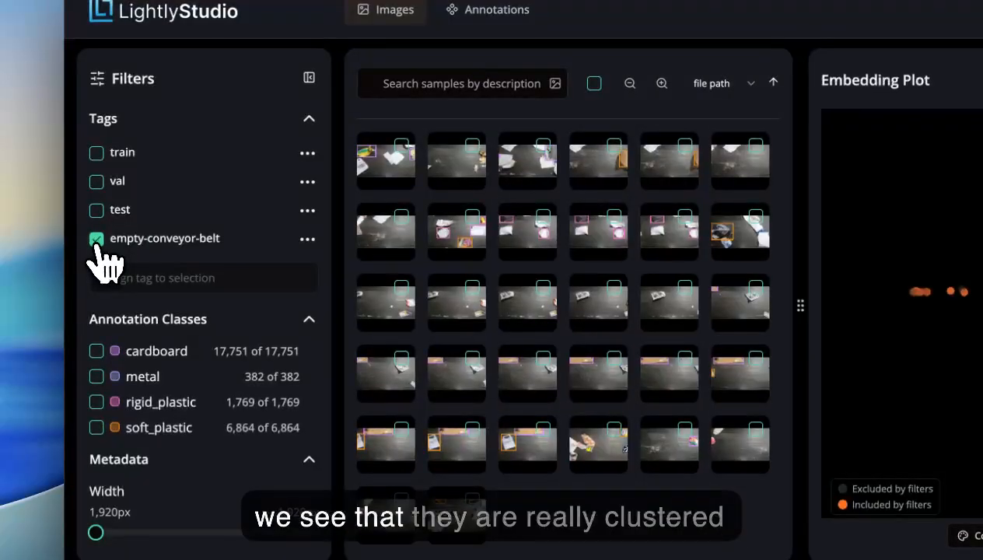
click(97, 239)
Lasso the narrow tip of the point cloud in the embedding plot to view its images, remove the plot filter and close the plot
mouse_move(982, 301)
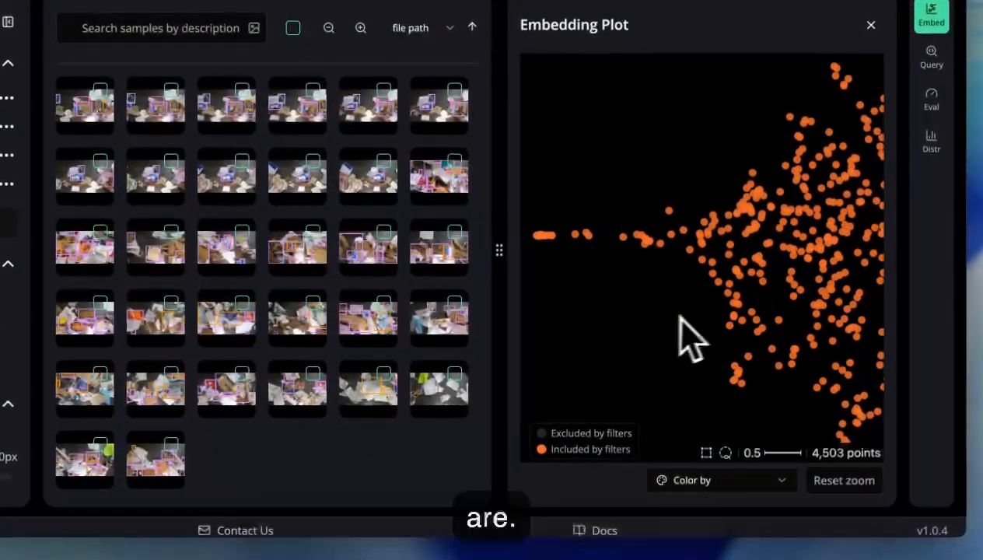
scroll(719, 352, down, 5)
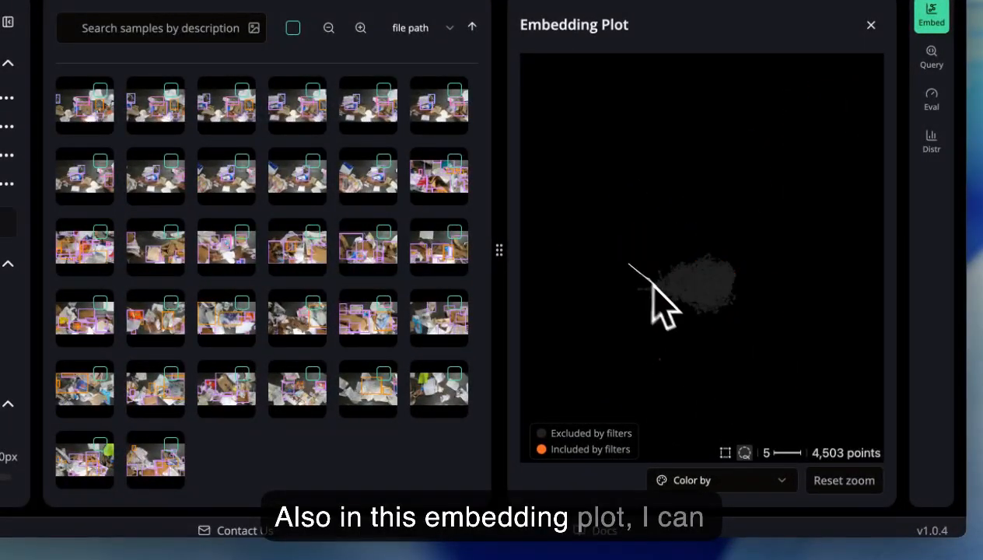
drag(634, 331, 625, 324)
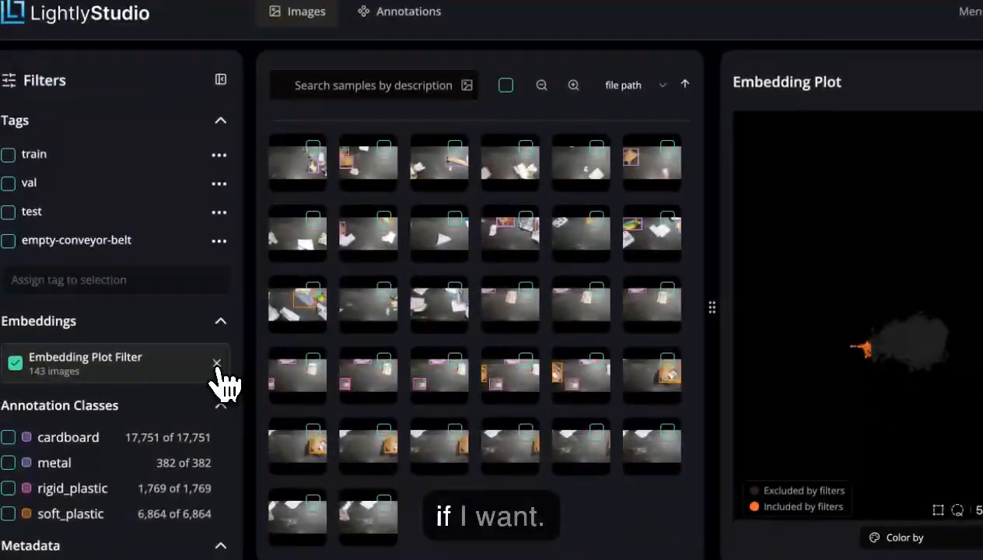
click(217, 364)
click(831, 152)
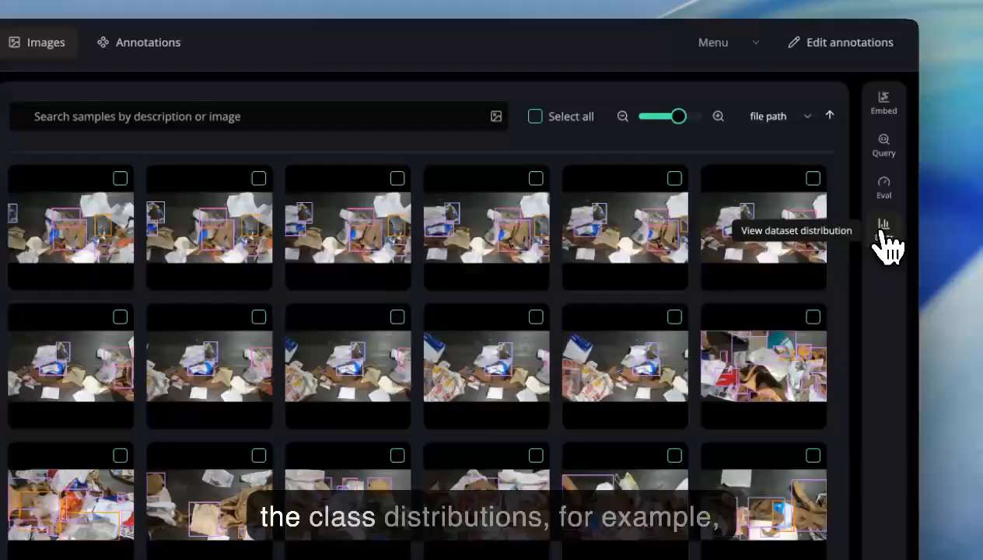
View the dataset distribution for annotation classes and for metadata in a widened panel, list the available metadata keys, and close it
click(882, 268)
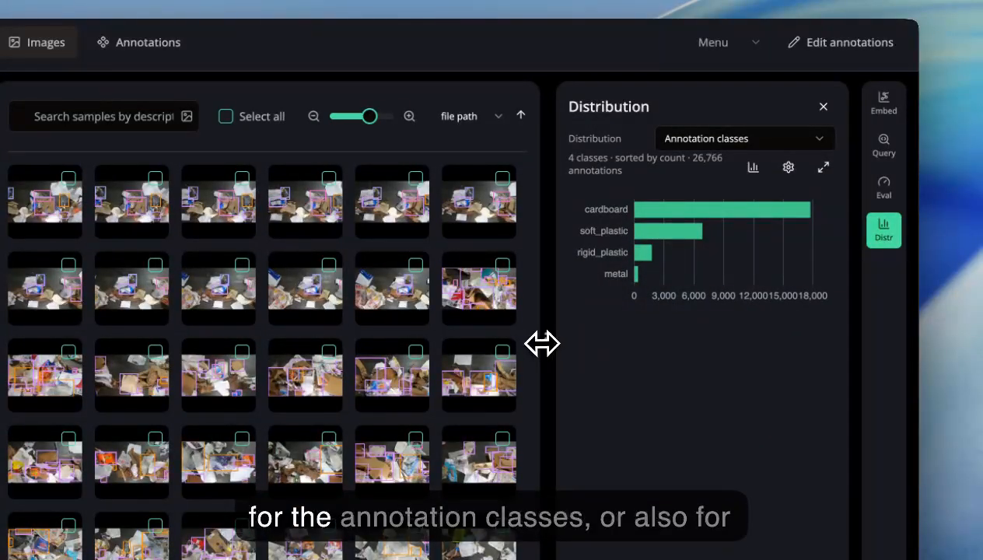
drag(543, 343, 446, 339)
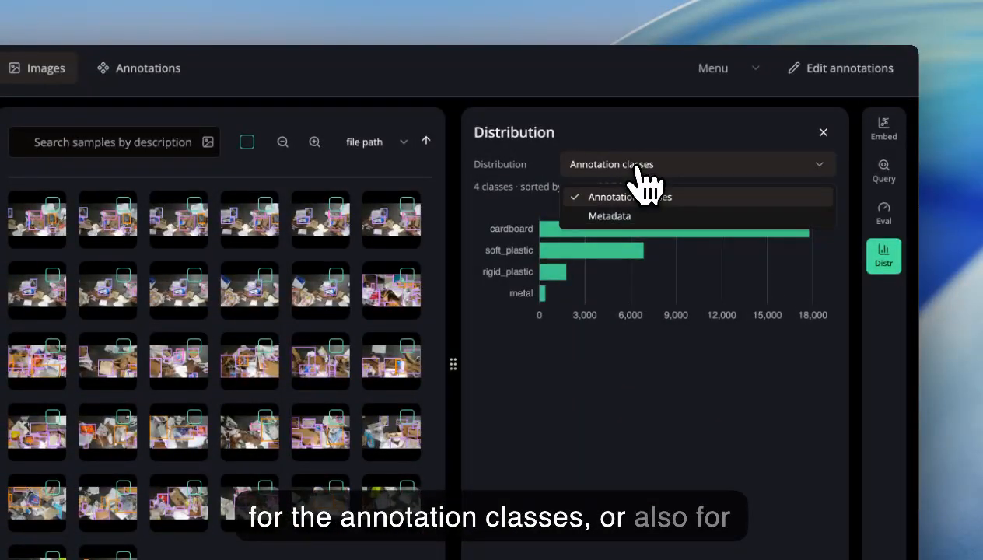
click(643, 218)
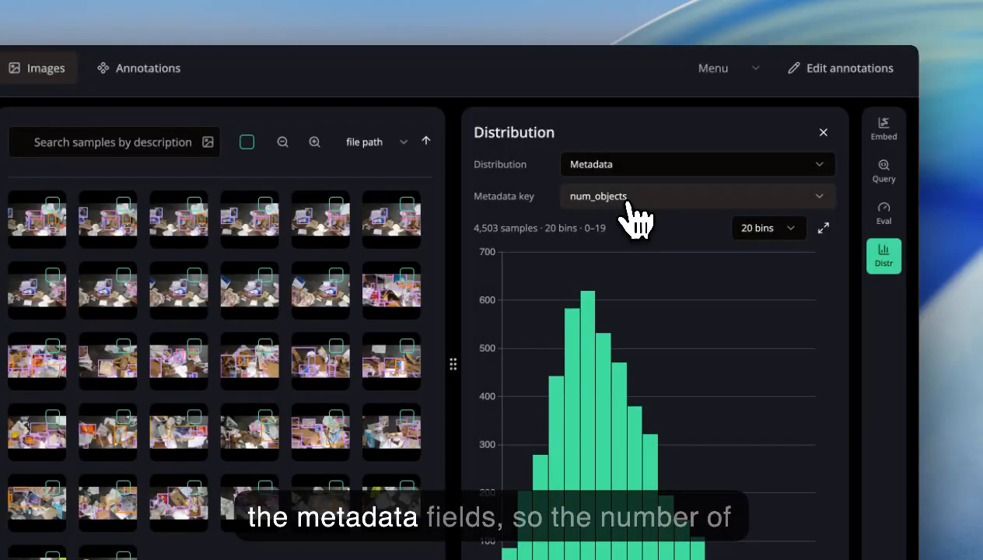
click(636, 204)
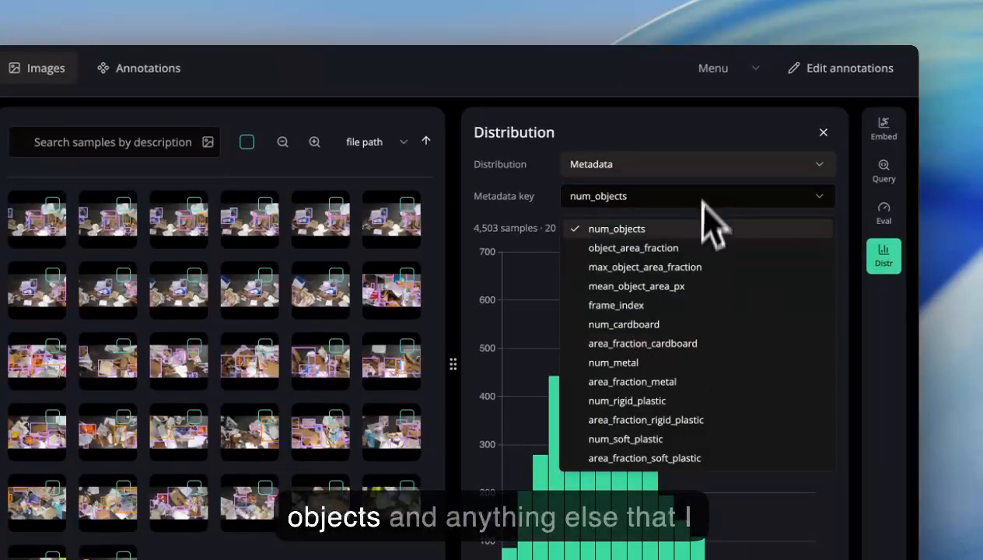
click(823, 132)
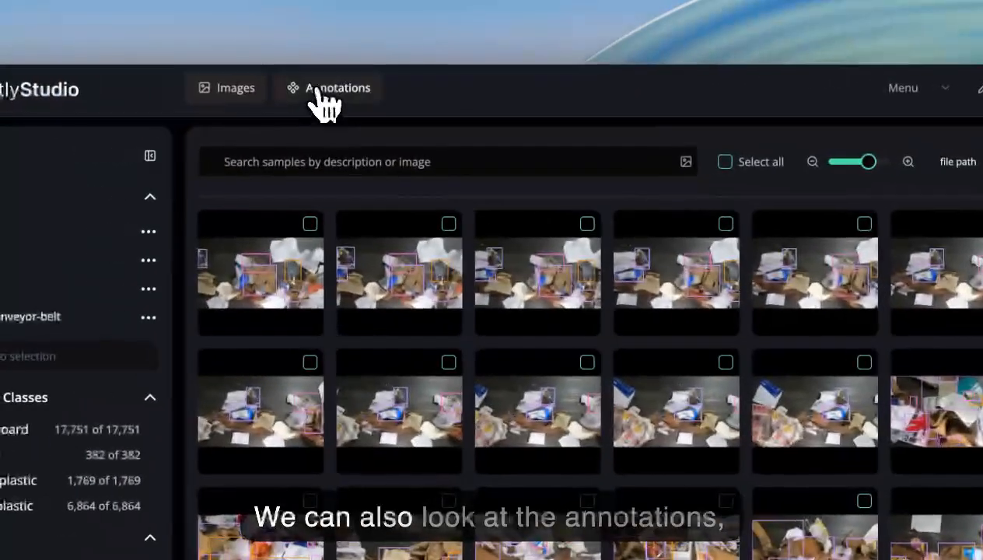
Switch to the annotations view, filter it to the metal class, and reduce the thumbnail size to fit more crops
click(320, 91)
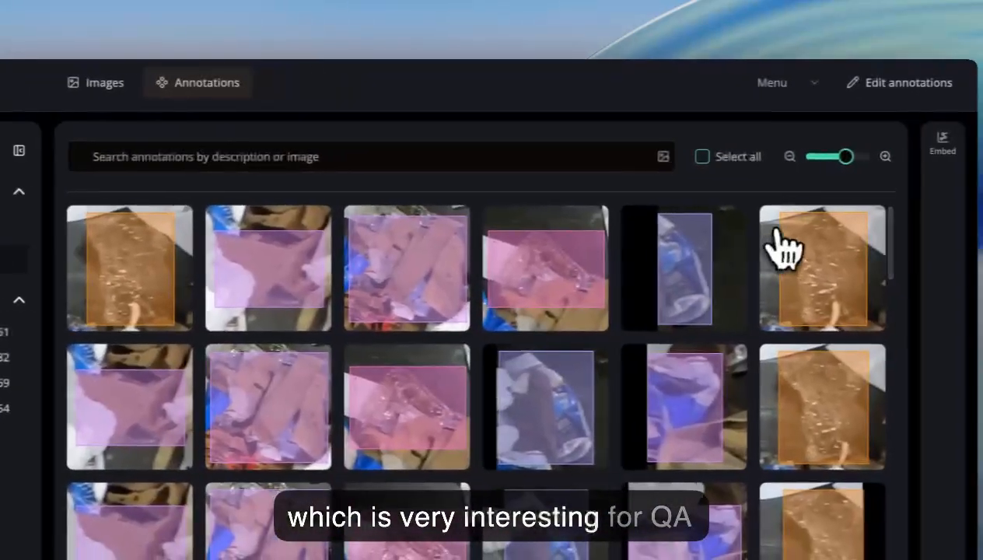
click(785, 158)
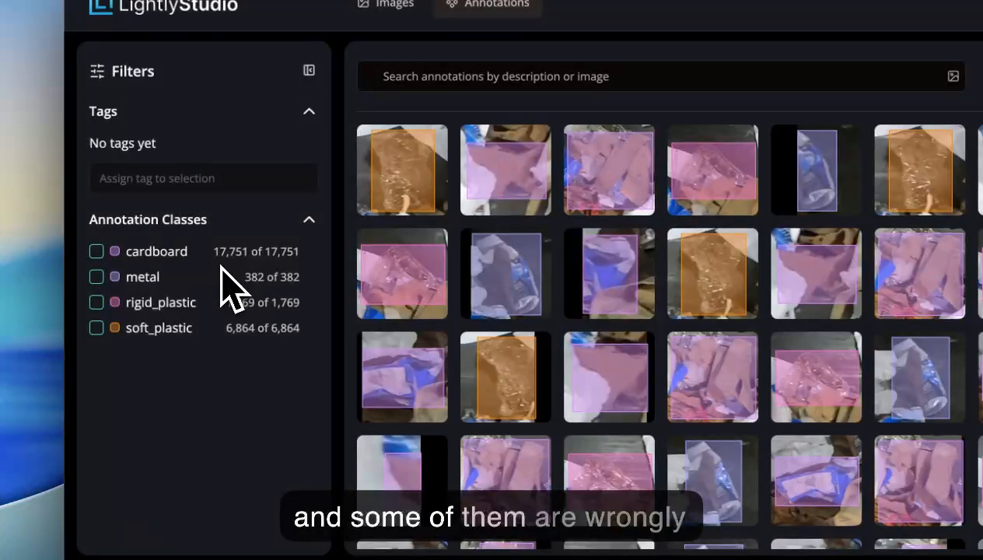
click(97, 279)
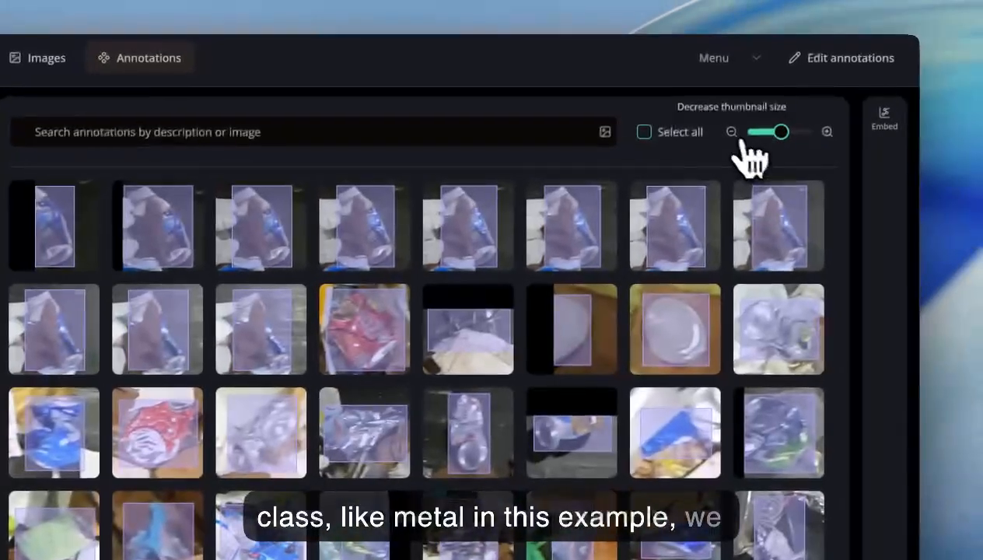
click(736, 139)
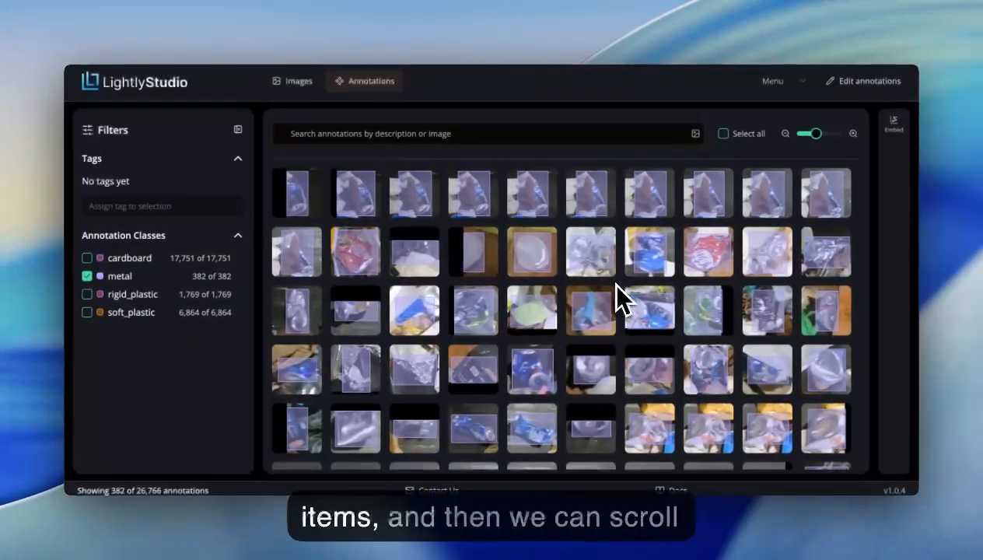
Examine the metal annotation crops for wrongly labelled objects, toggling the annotation overlays off and on while going through the grid
scroll(589, 305, down, 5)
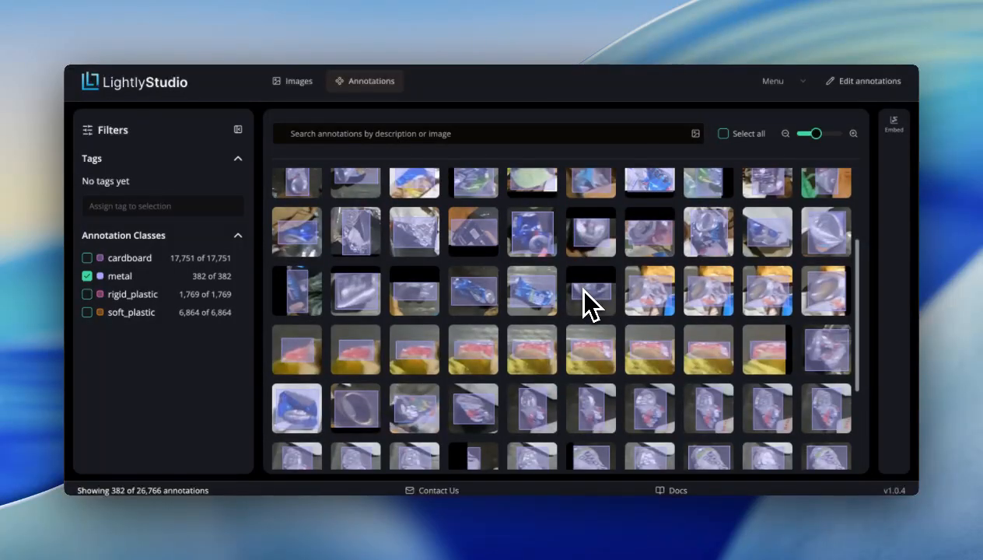
scroll(589, 305, up, 5)
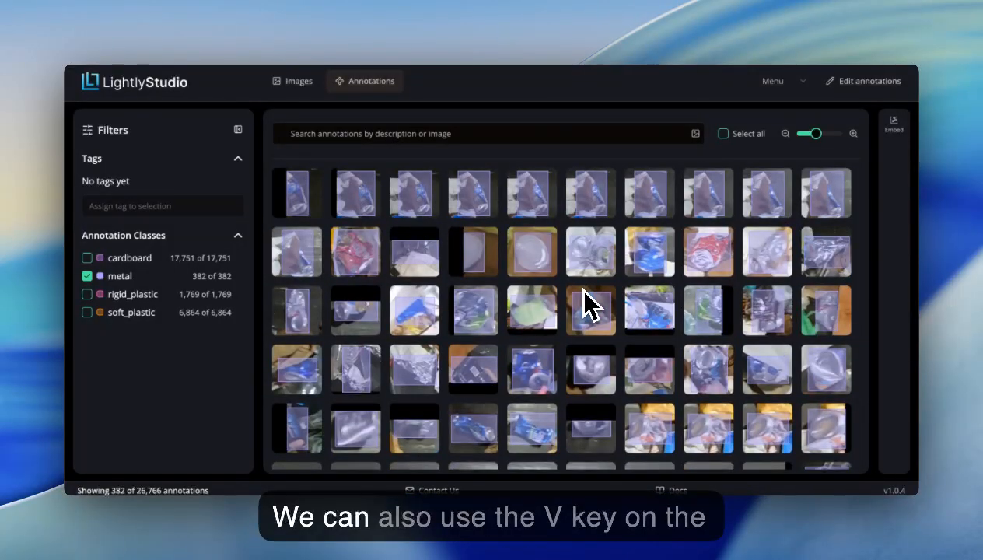
key(v)
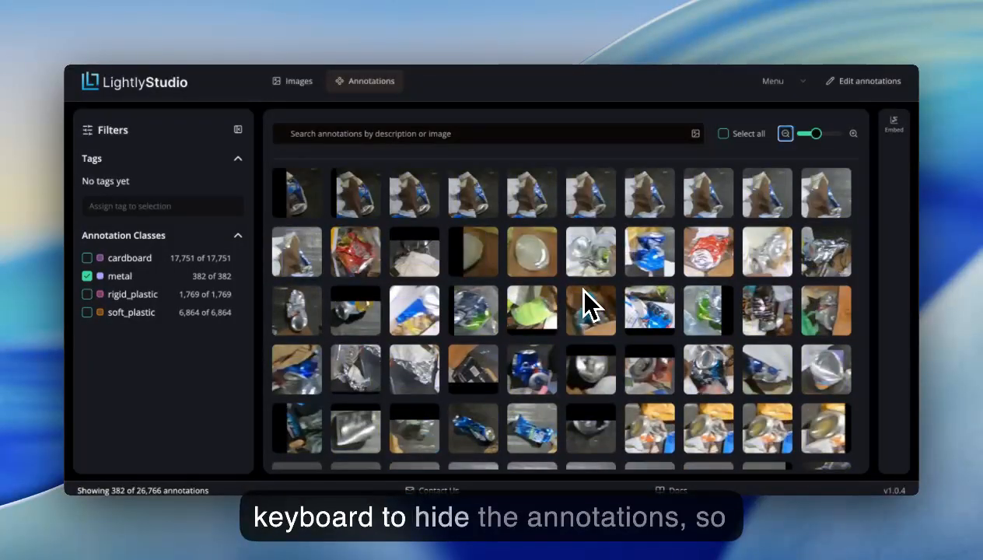
scroll(589, 305, down, 10)
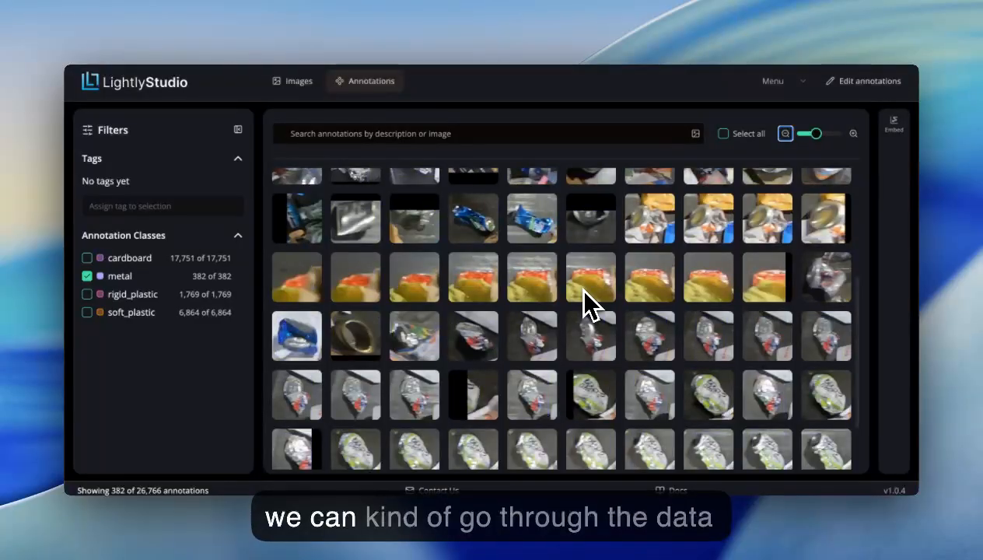
key(v)
scroll(589, 305, down, 5)
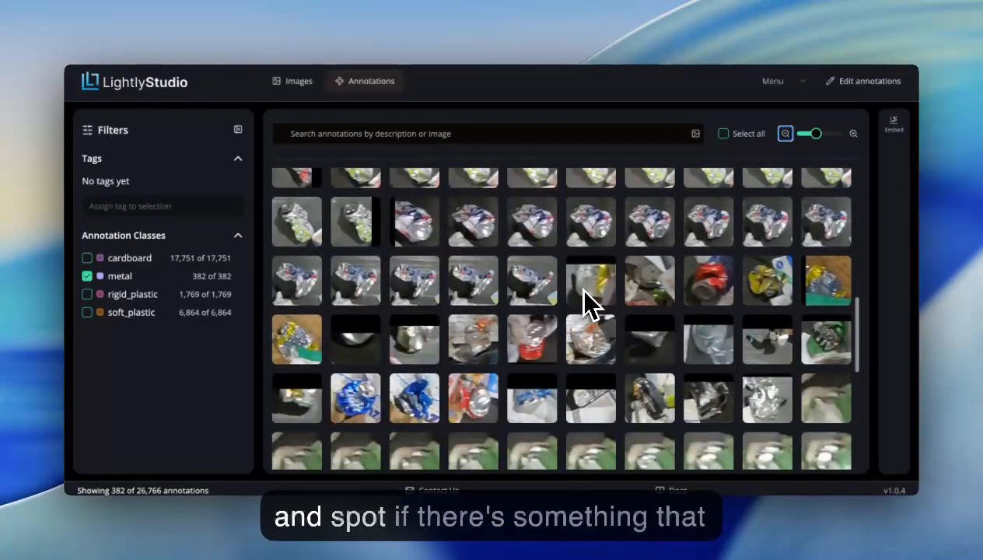
scroll(589, 305, down, 10)
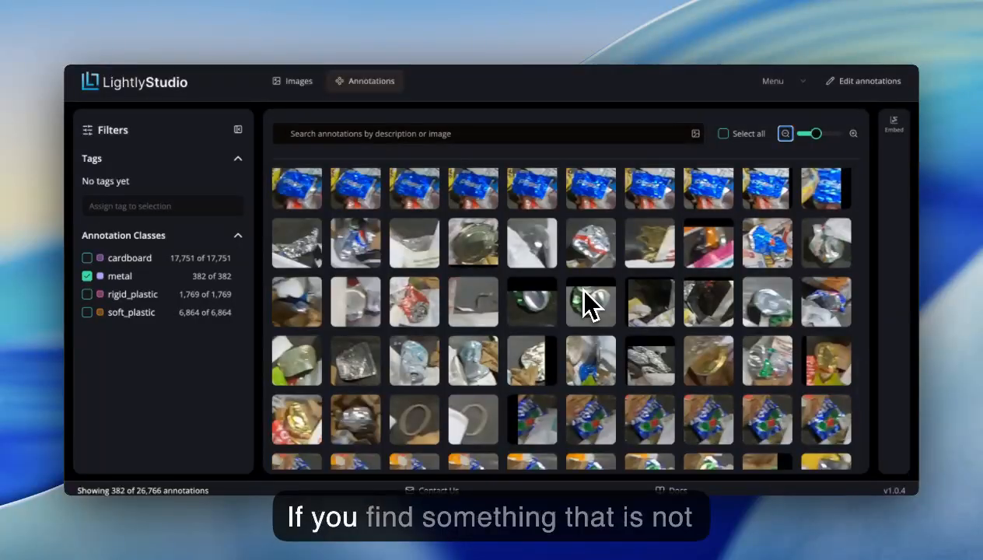
key(v)
scroll(584, 291, down, 3)
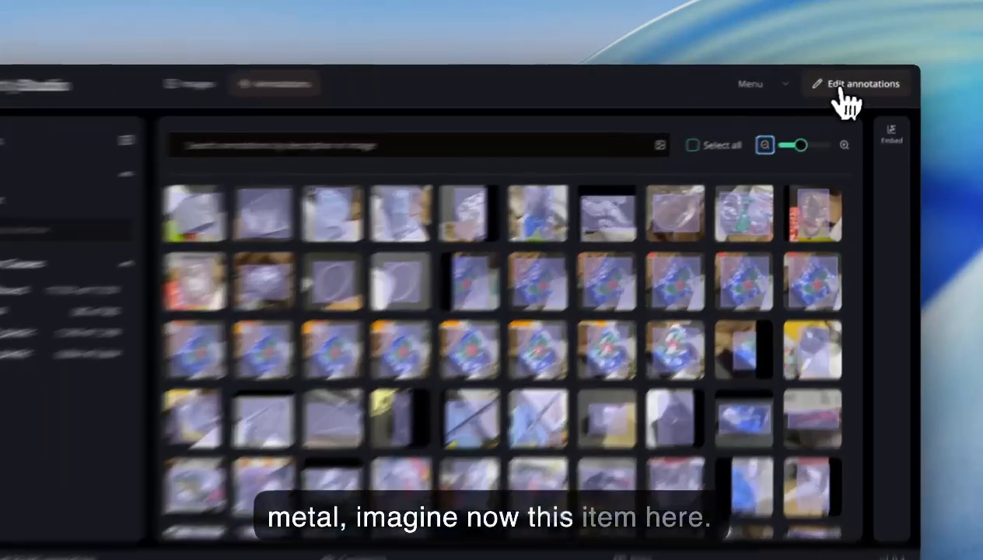
Enter annotation editing, select one metal annotation to view its class choices, deselect it unchanged and finish editing
click(848, 81)
click(408, 320)
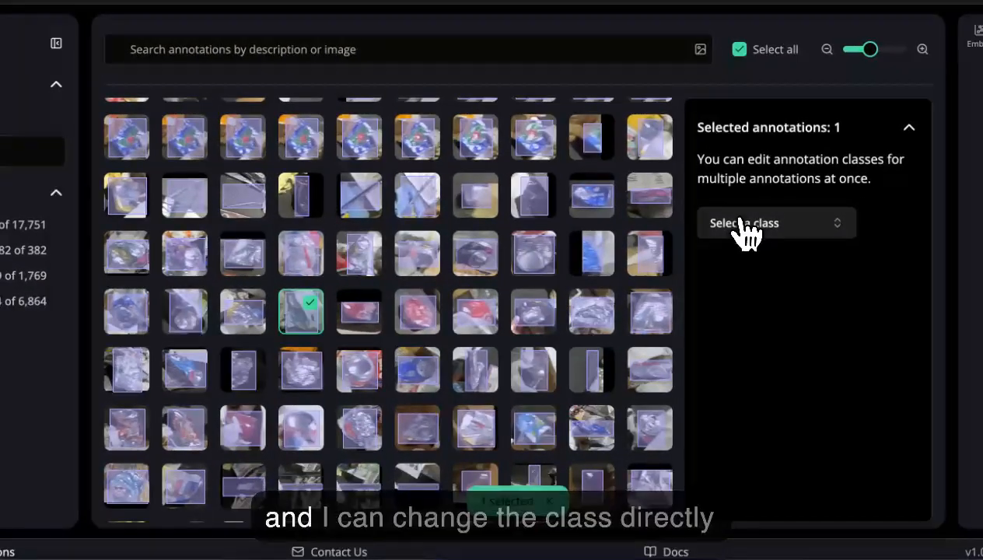
click(745, 223)
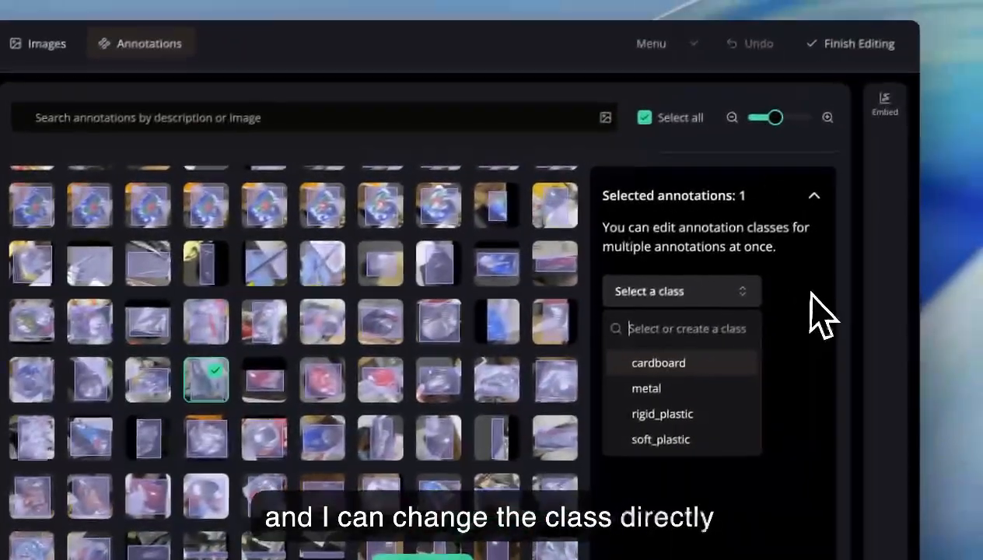
click(918, 248)
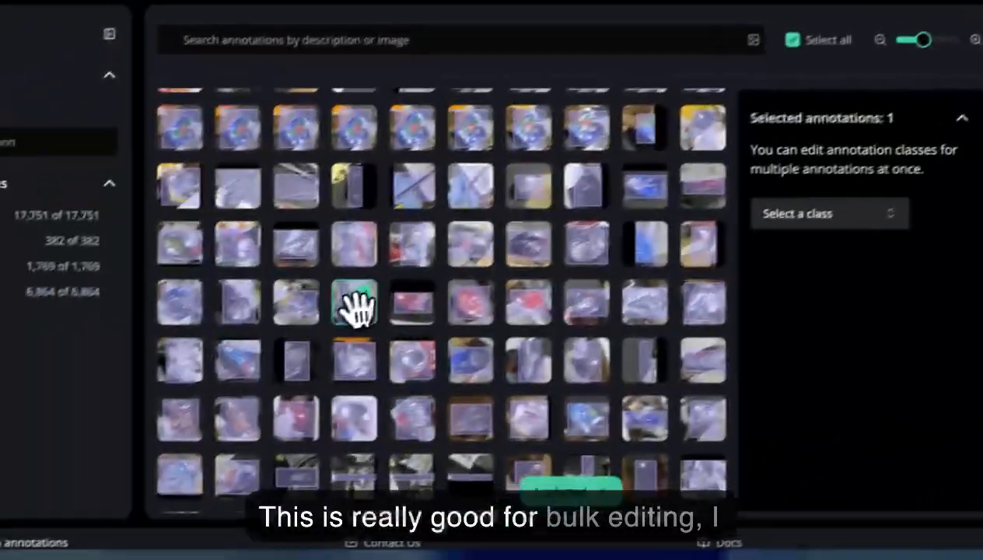
click(205, 380)
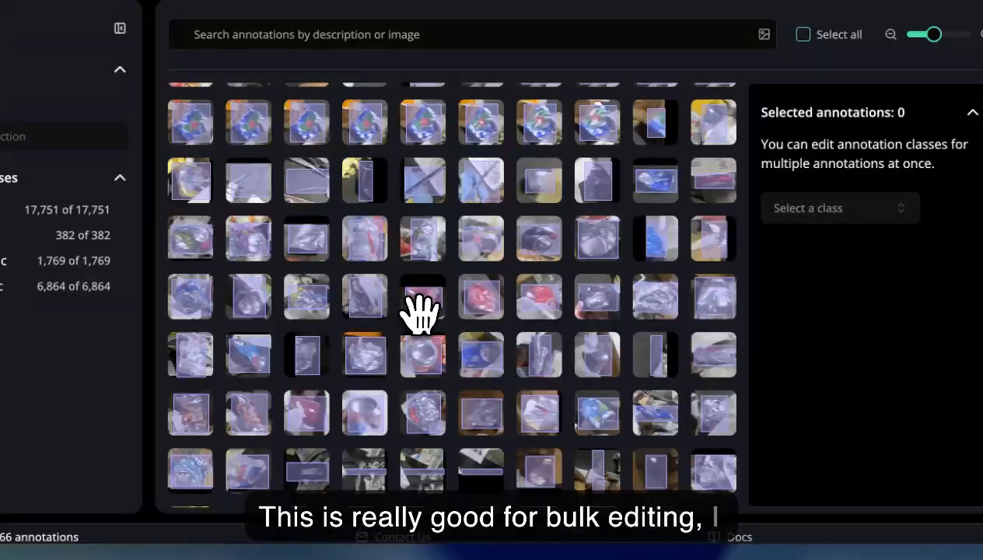
scroll(420, 310, down, 5)
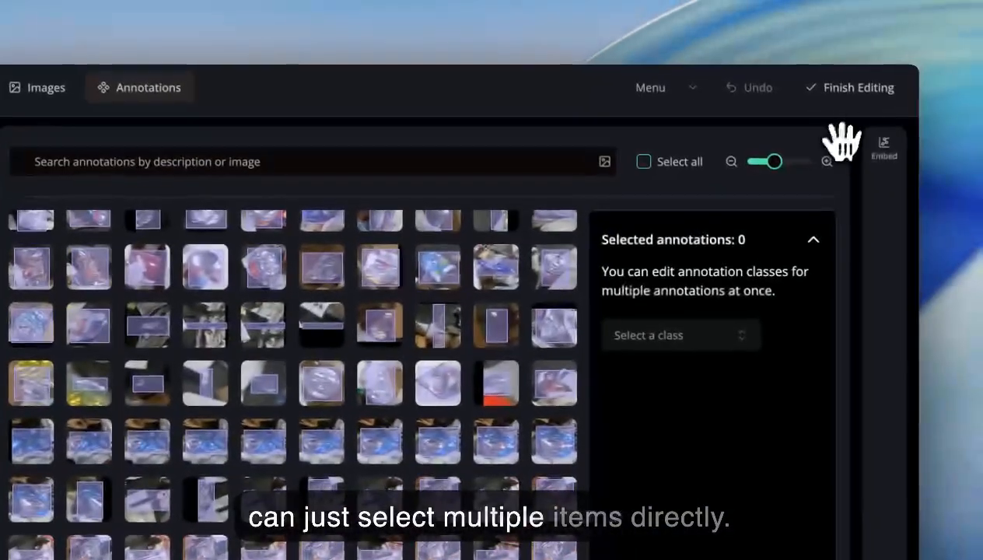
click(839, 116)
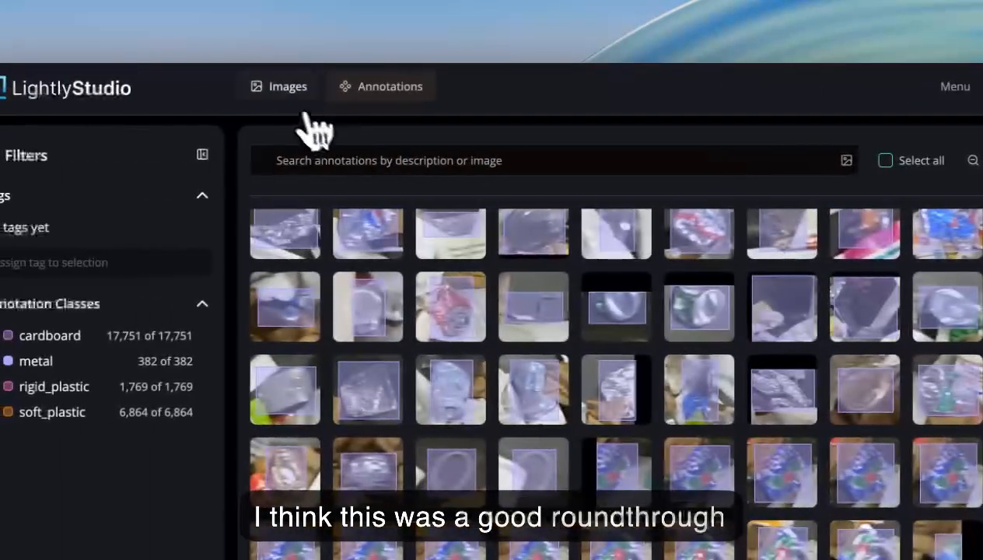
Return from the annotations to the image grid of the dataset
click(289, 90)
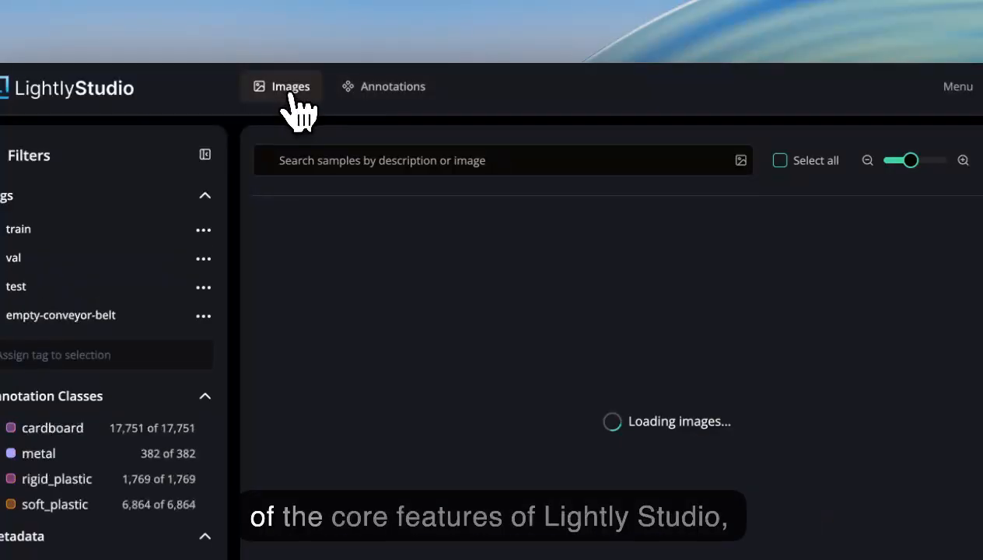
click(28, 451)
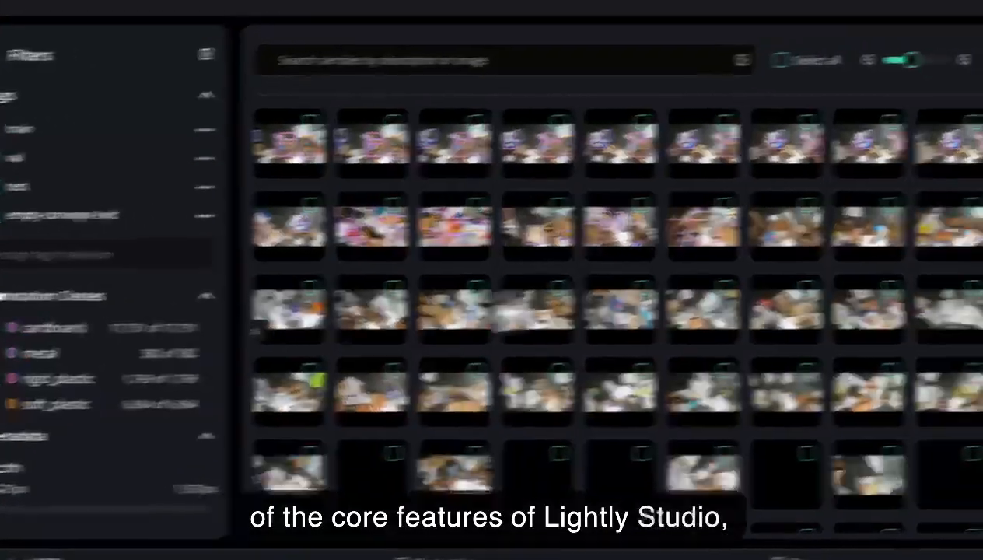